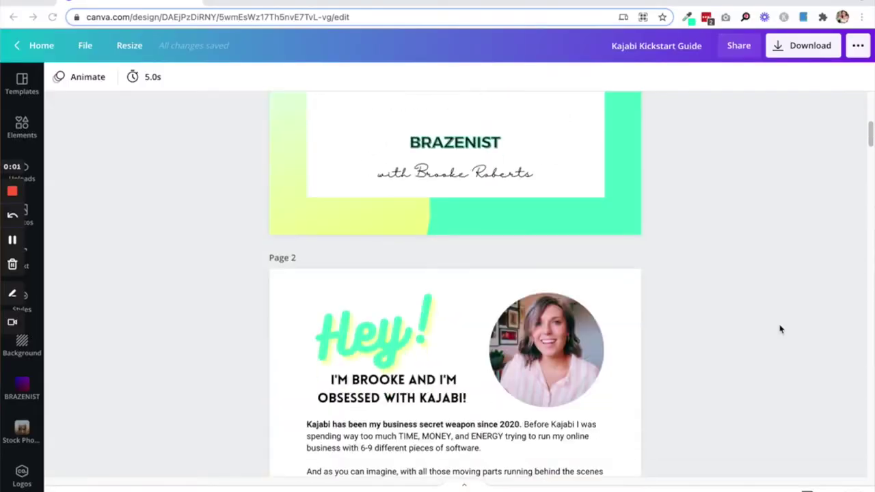
- Scroll through the Canva guide's Kajabi setup pages
scroll(781, 329, "down", 1)
scroll(780, 330, "down", 4)
scroll(780, 330, "down", 3)
scroll(780, 329, "down", 3)
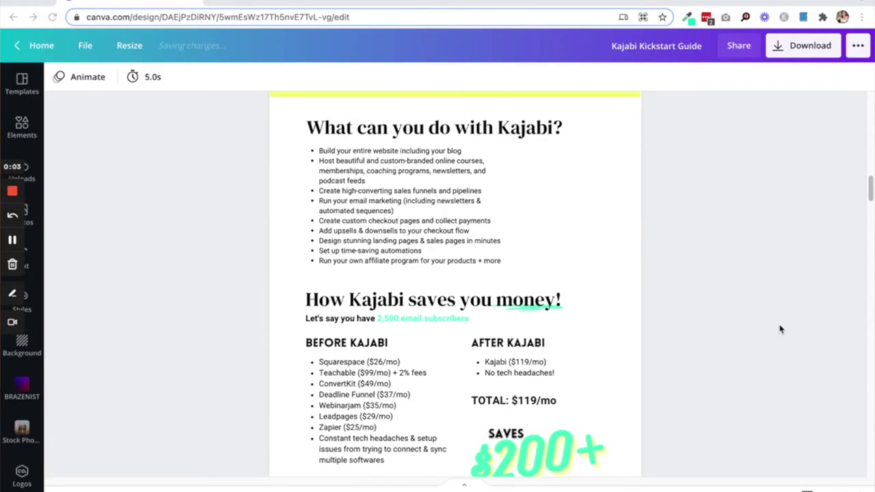
scroll(781, 330, "down", 3)
scroll(780, 329, "down", 2)
scroll(781, 330, "down", 3)
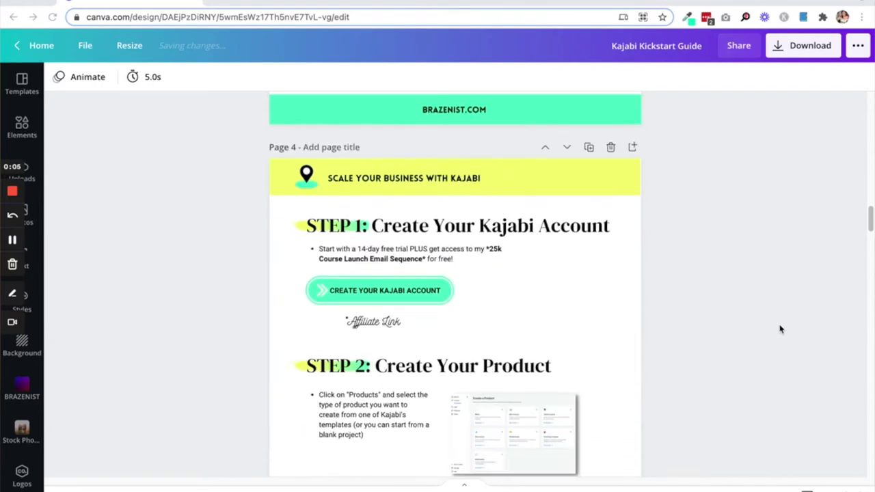
scroll(781, 329, "down", 3)
scroll(781, 329, "down", 3)
scroll(780, 330, "down", 1)
scroll(781, 330, "down", 3)
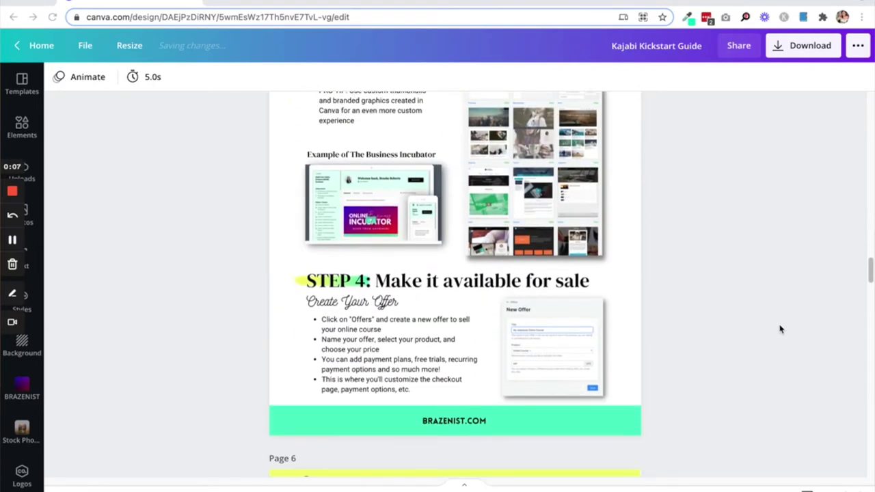
scroll(780, 330, "down", 3)
scroll(781, 329, "down", 2)
scroll(781, 329, "down", 1)
scroll(781, 329, "down", 3)
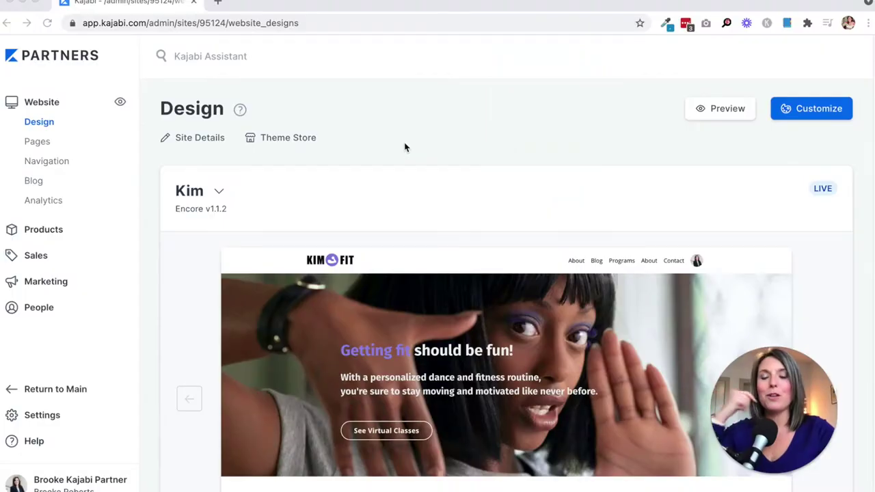
- Start a new landing page from the Danke thank-you template
left_click(38, 141)
left_click(244, 167)
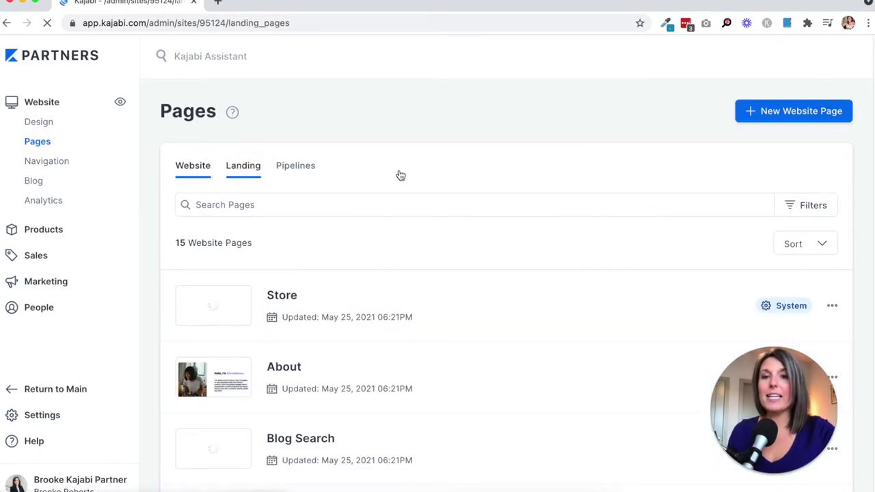
left_click(769, 112)
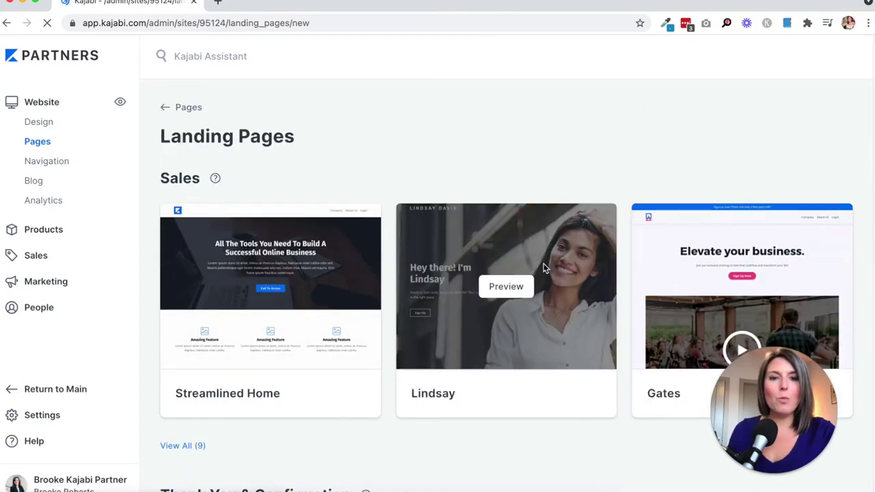
scroll(543, 301, "down", 3)
scroll(543, 300, "down", 2)
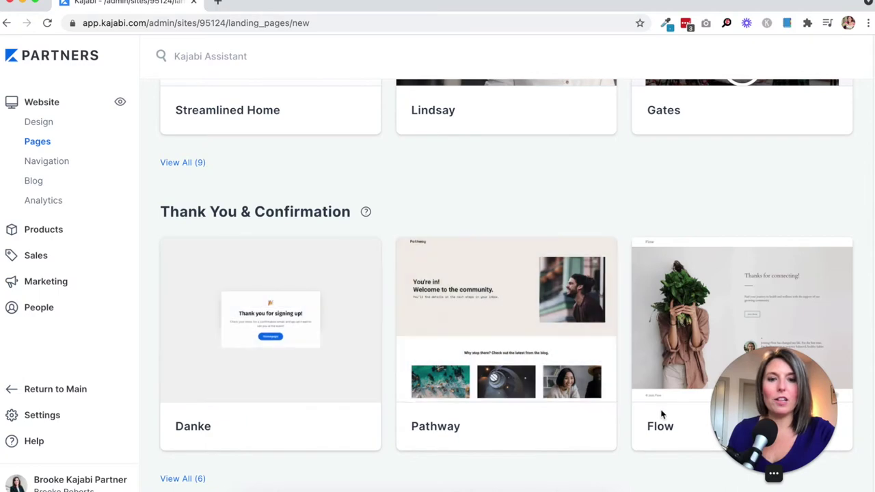
scroll(438, 316, "down", 2)
scroll(257, 186, "up", 1)
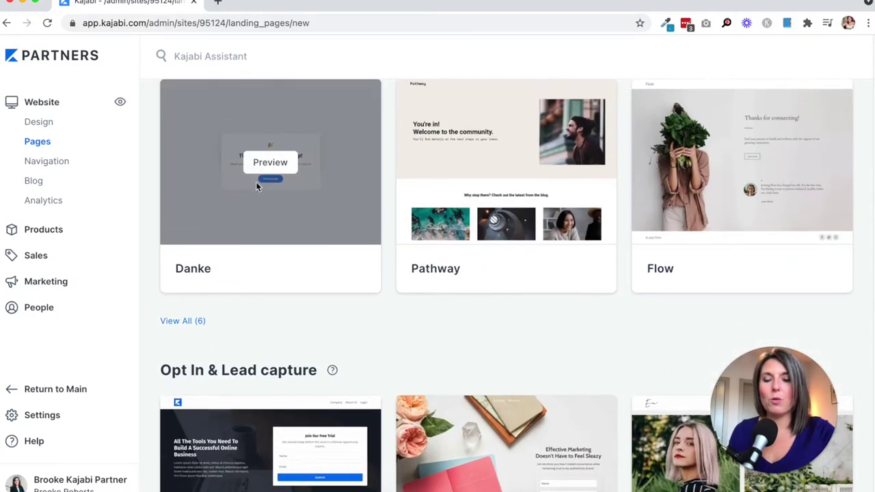
left_click(267, 166)
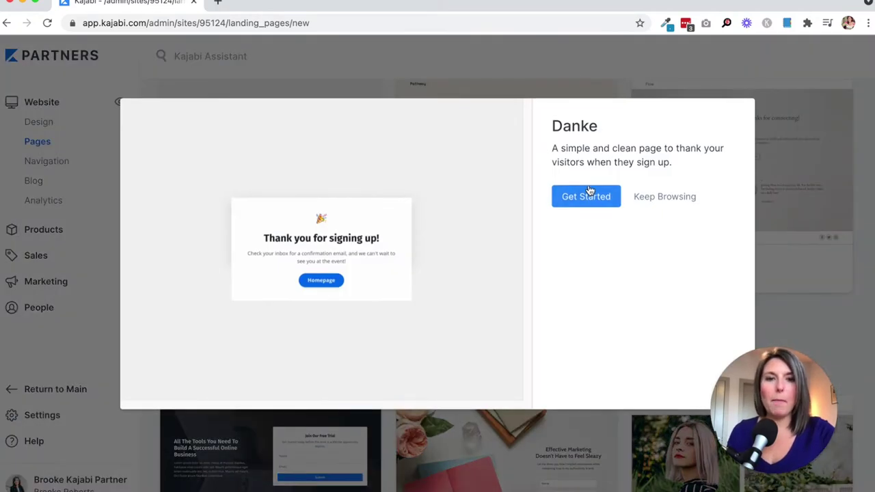
left_click(589, 192)
- Title the landing page 'Travel Hacking Thanks' and create it
left_click(596, 200)
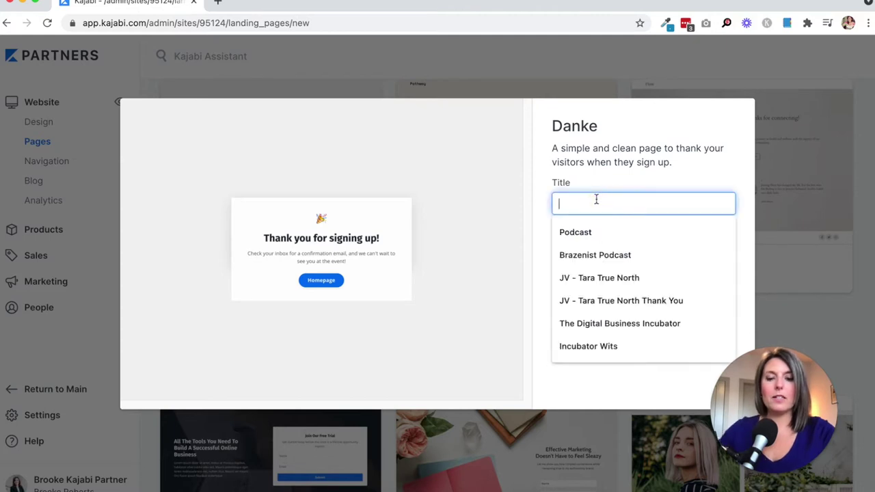
type("Track")
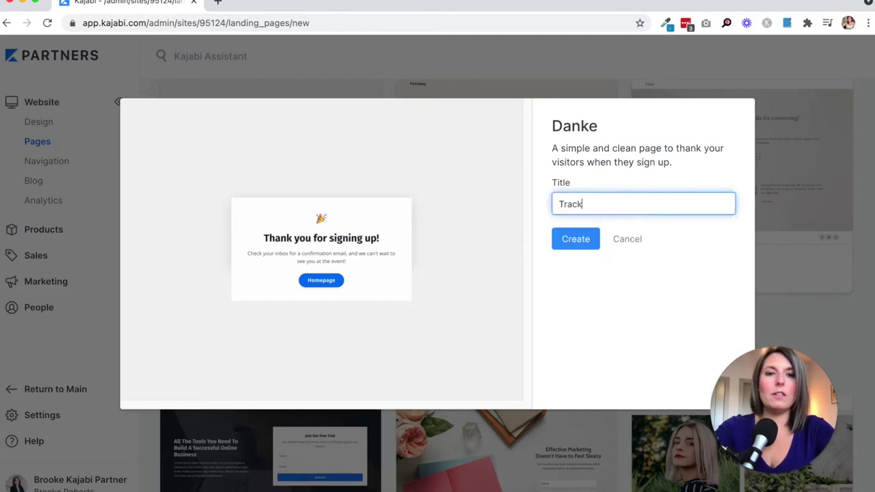
key("BackSpace")
key("BackSpace")
type("vel Hacking THan")
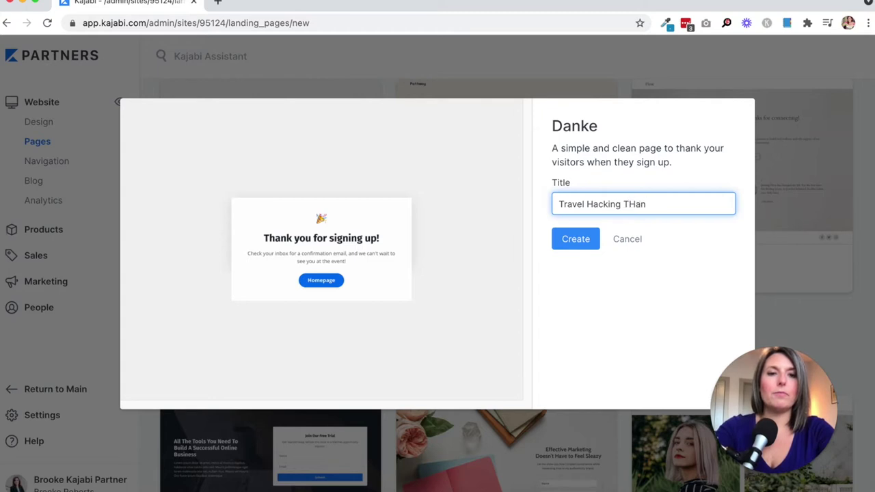
type("ks")
left_click(574, 244)
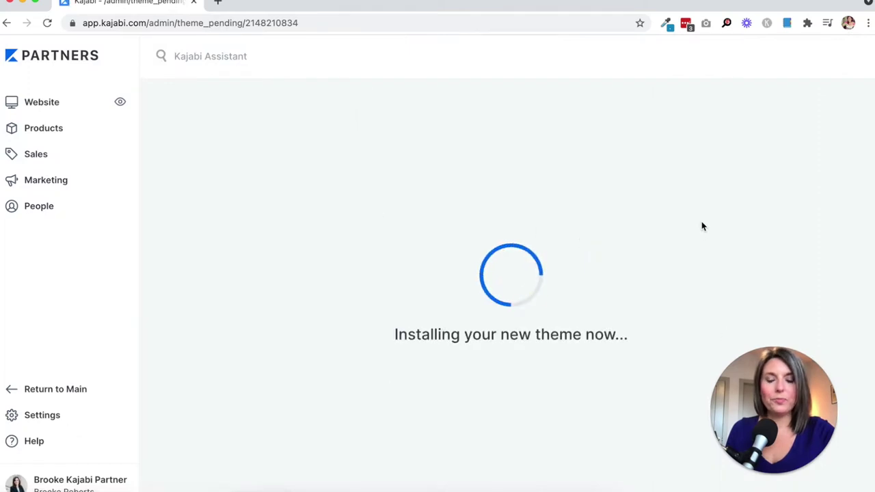
- Change the thank-you heading to 'Get ready to travel for free!'
left_click(463, 224)
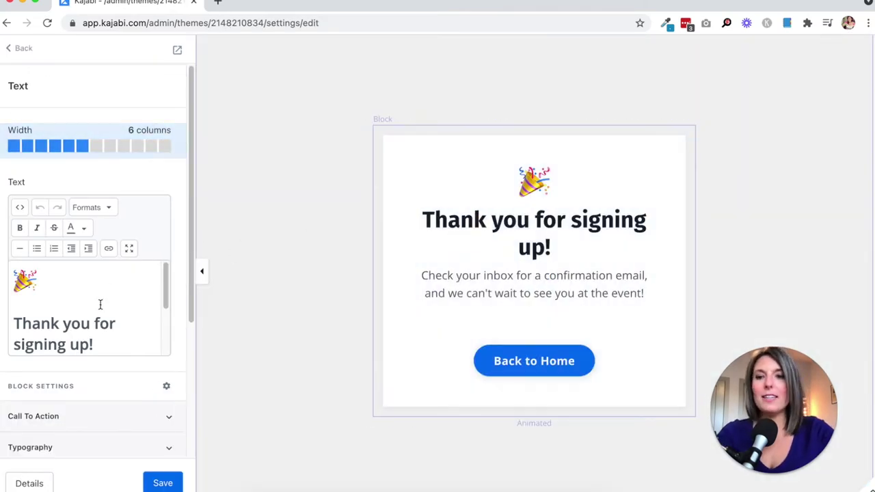
triple_click(92, 341)
type("Get r")
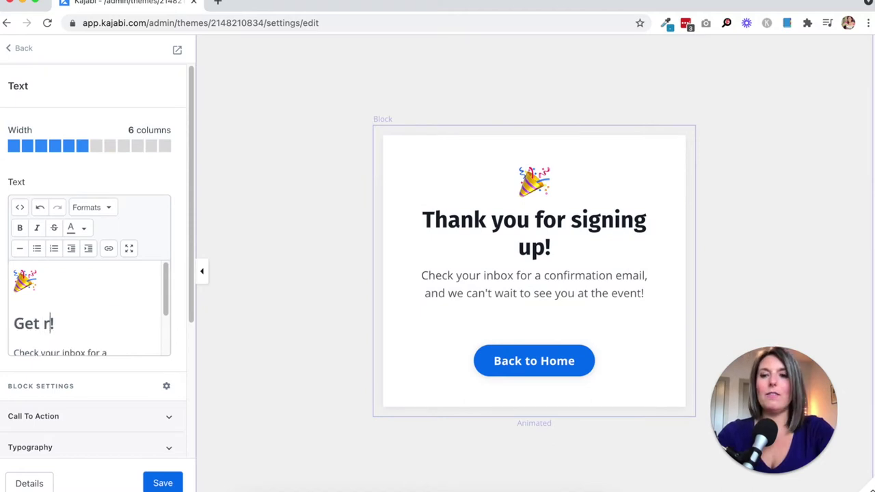
type("eady to travel")
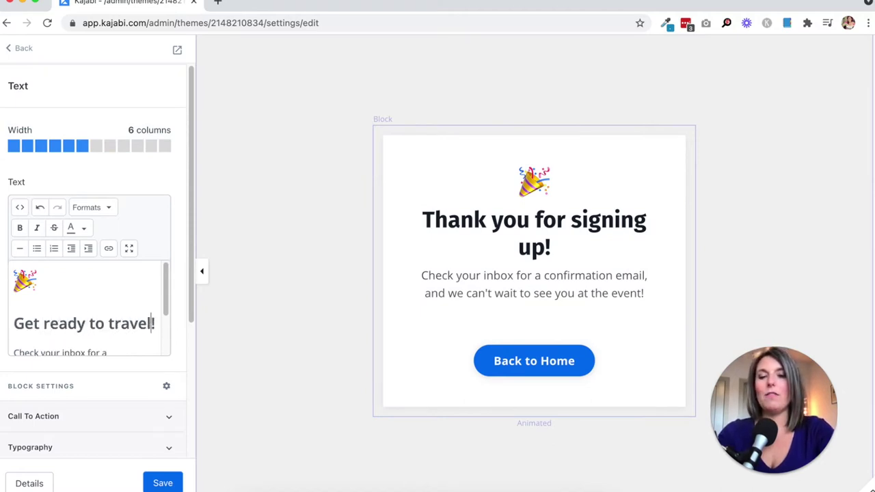
type(" for free")
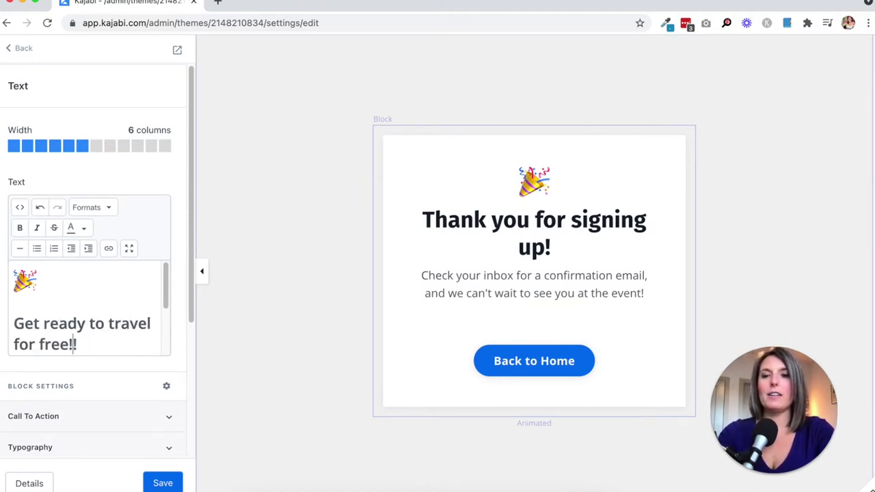
- Rewrite the paragraph to invite readers to download the 5 steps to $1k free travel guide
scroll(87, 326, "down", 2)
scroll(92, 331, "down", 1)
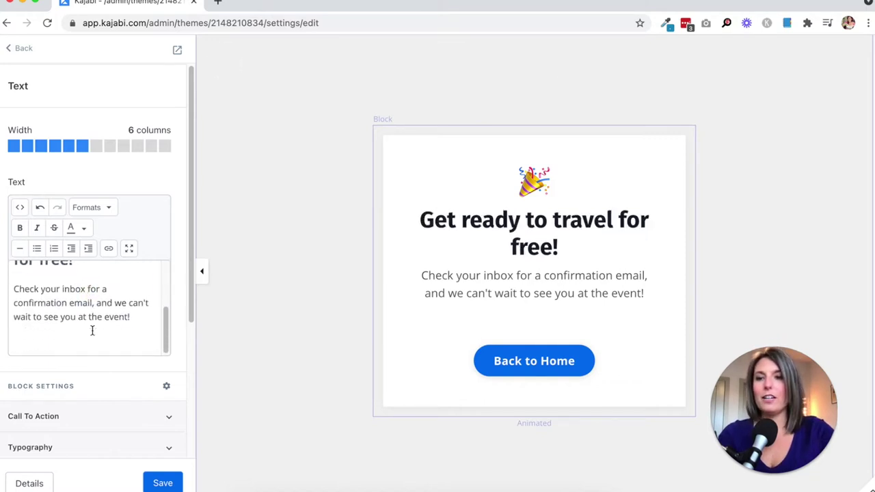
key("ctrl+z")
type("and to dow")
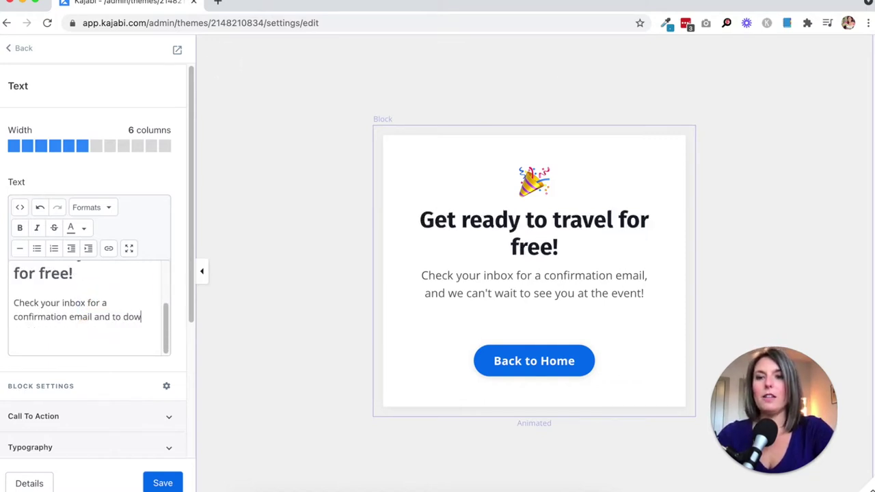
type("nload your ")
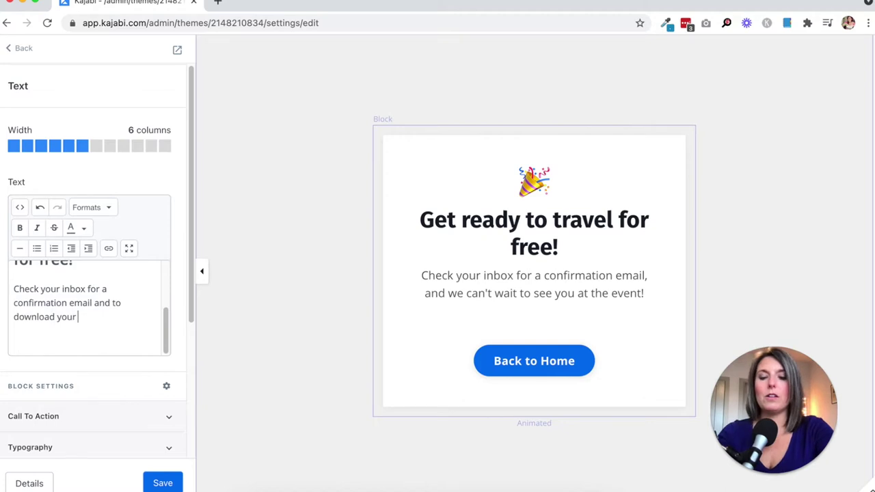
type("5 step to $1k free travel guide.")
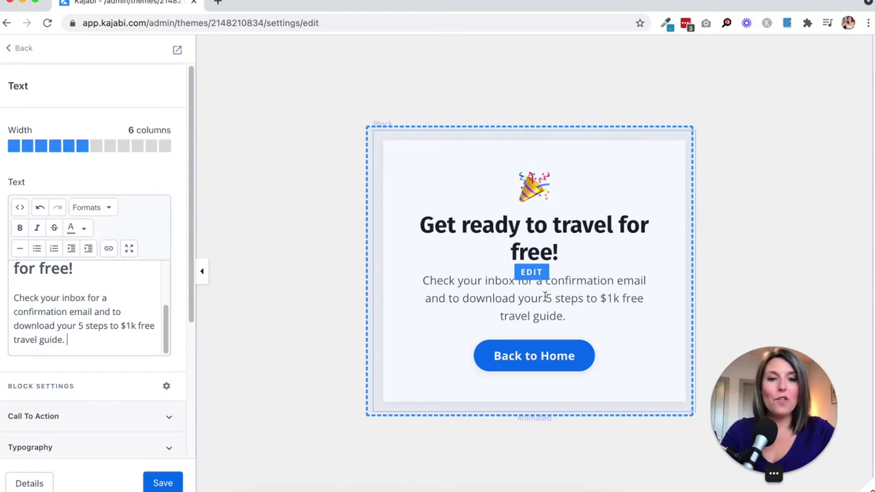
left_click(552, 360)
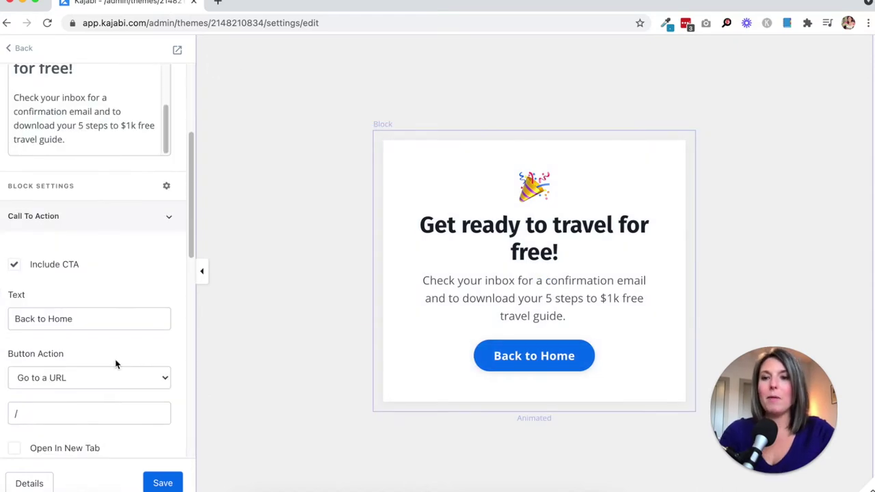
- Relabel the button 'Come Say hi on Instagram!', link it to the Instagram profile in a new tab, and save
triple_click(88, 313)
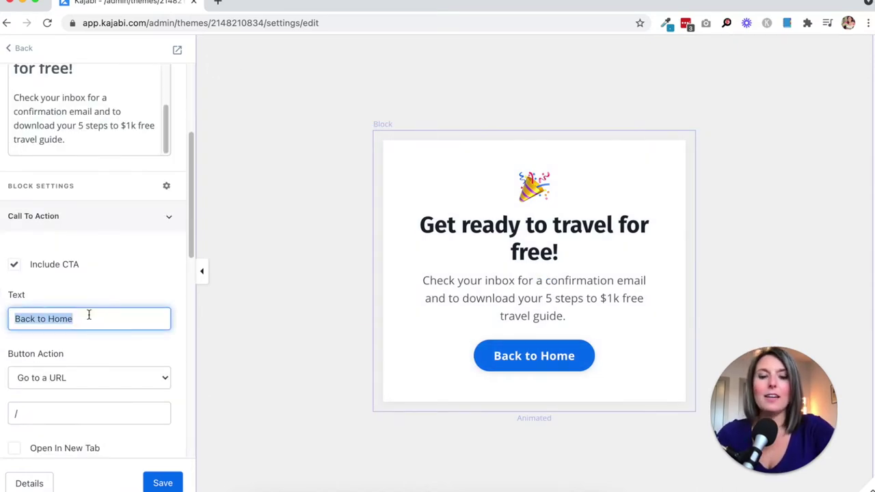
type("Come Say hi on Instagram!")
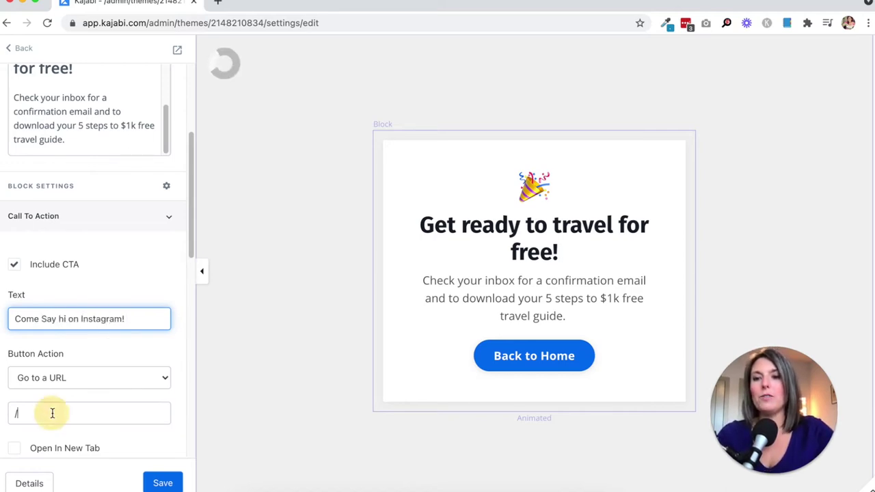
left_click(52, 413)
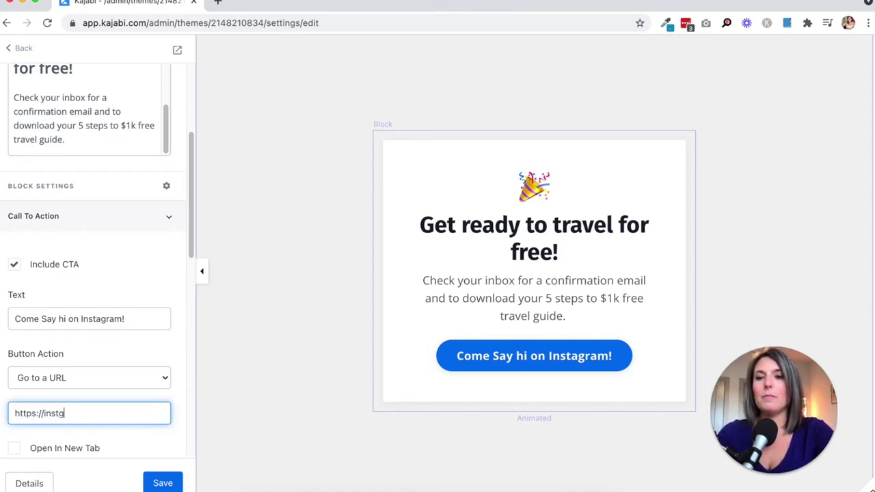
type("agram.com/the")
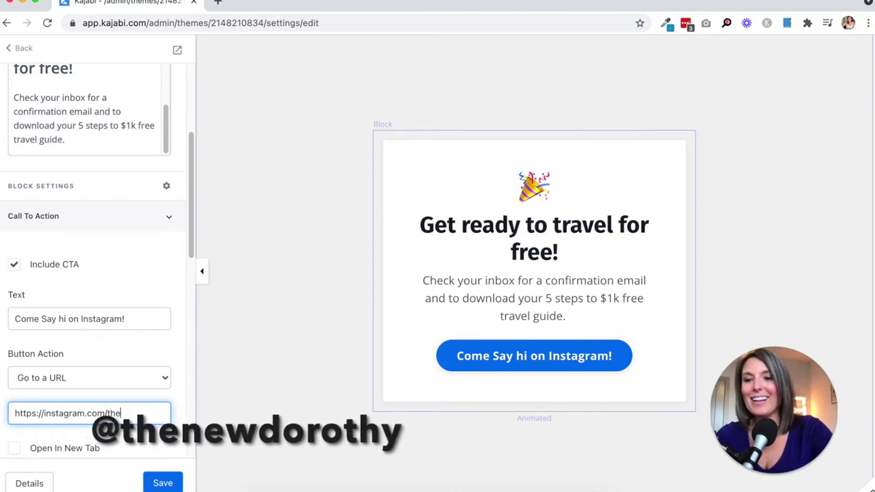
type("newdoroth")
left_click(15, 448)
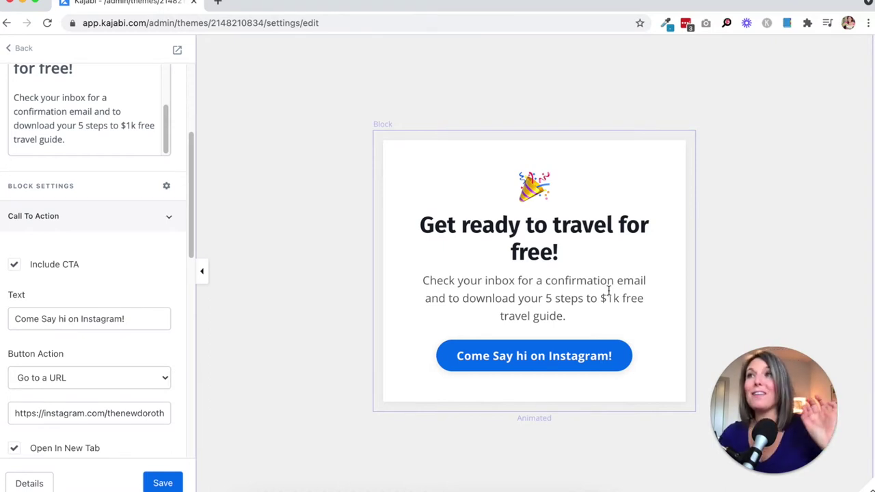
left_click(162, 482)
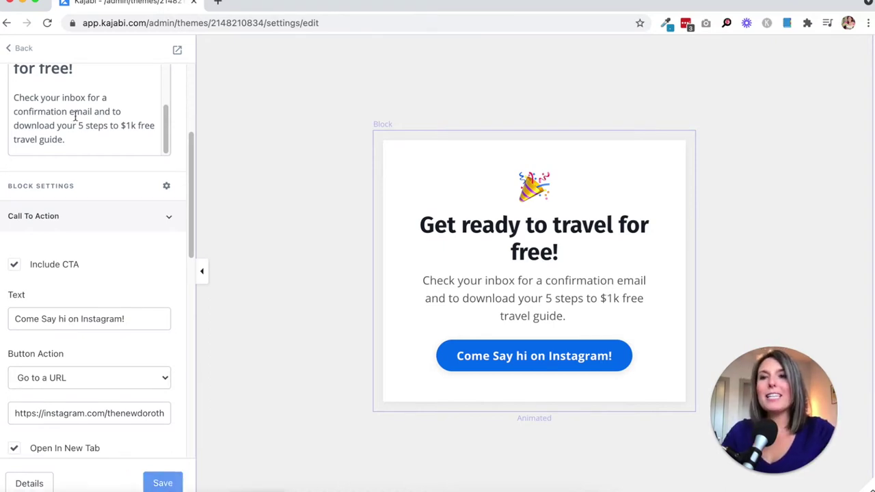
left_click(16, 51)
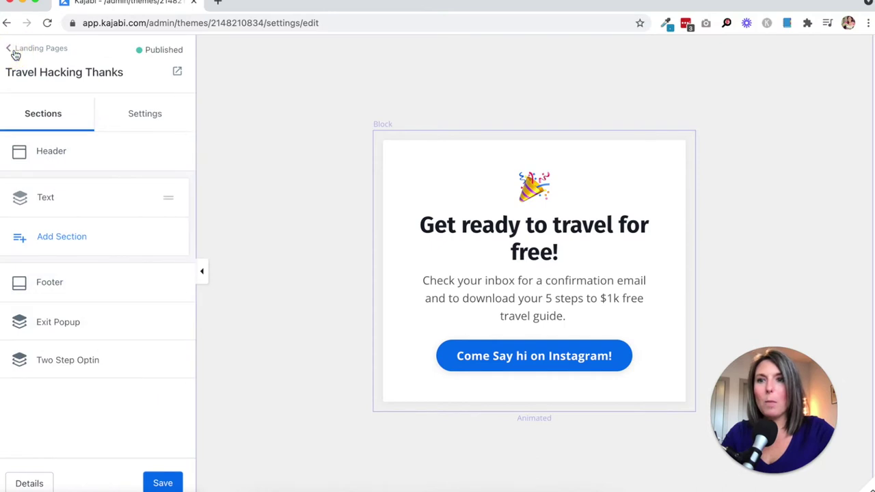
- Go from the landing pages list to Marketing > Forms and start a new form
left_click(15, 54)
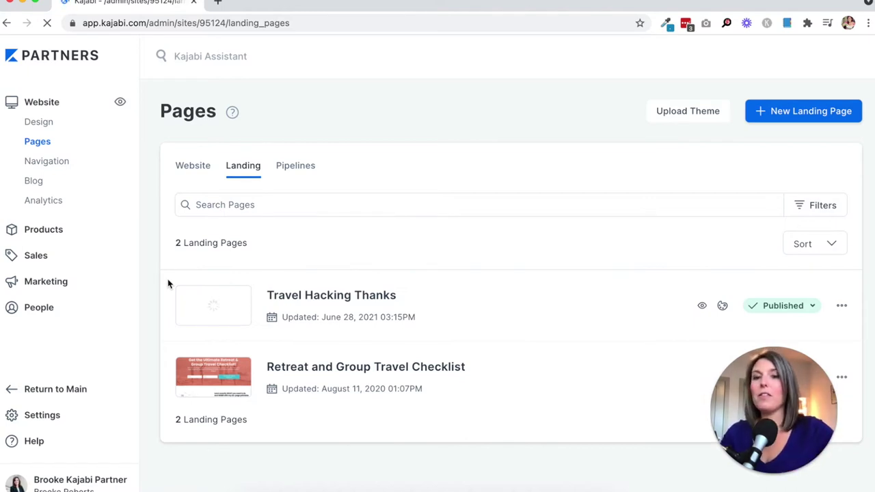
left_click(61, 283)
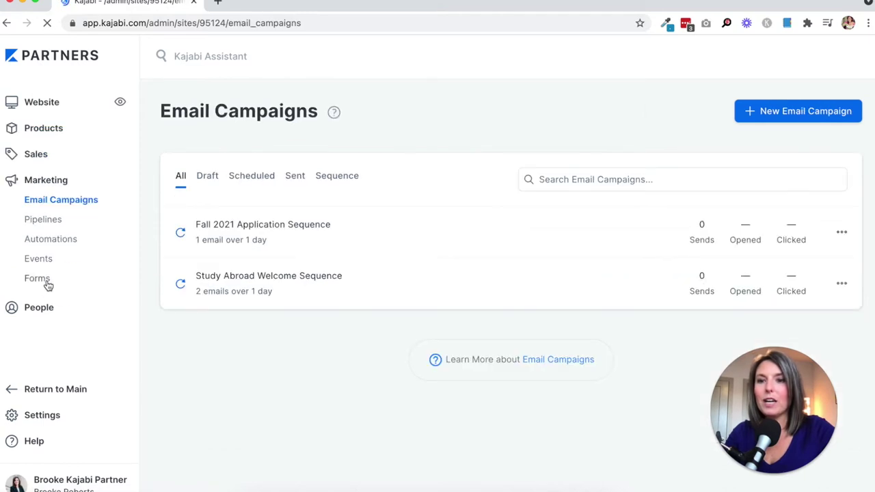
left_click(47, 286)
left_click(813, 112)
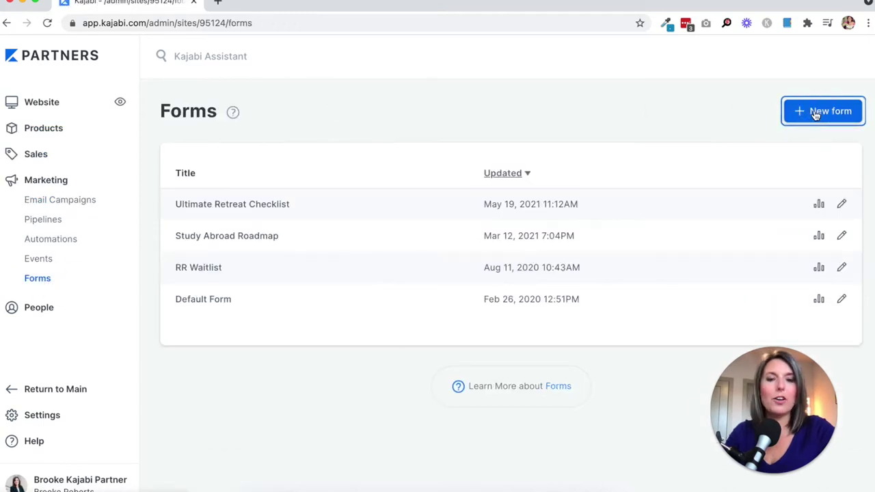
- Create the form '5 Steps $1k Travel Hacking' and set it to single opt-in
left_click(480, 215)
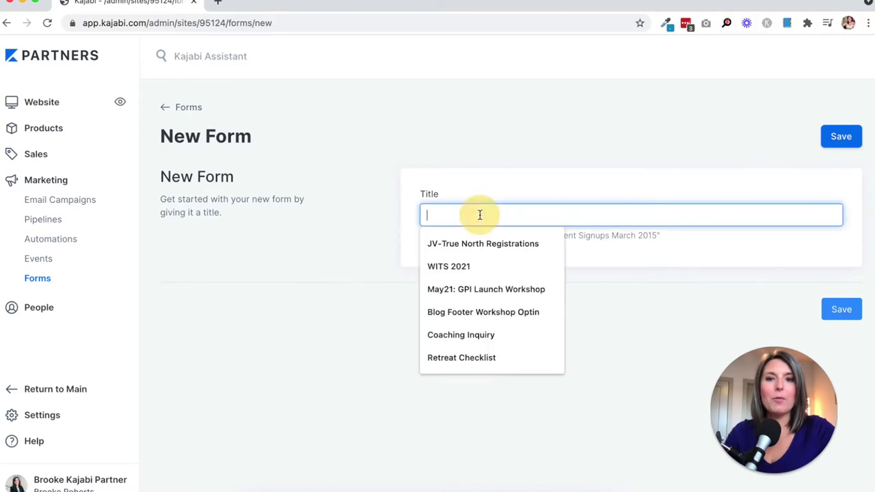
type("5 Steps $1k Travel")
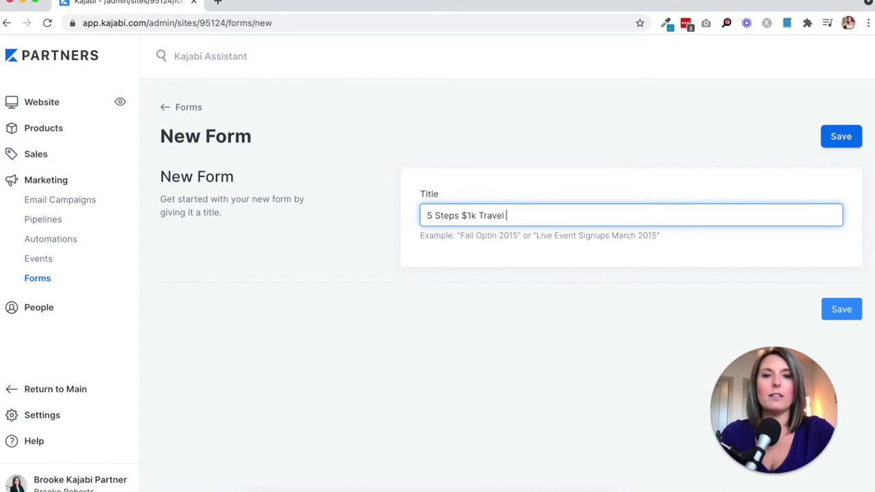
type("Hacking")
key("Return")
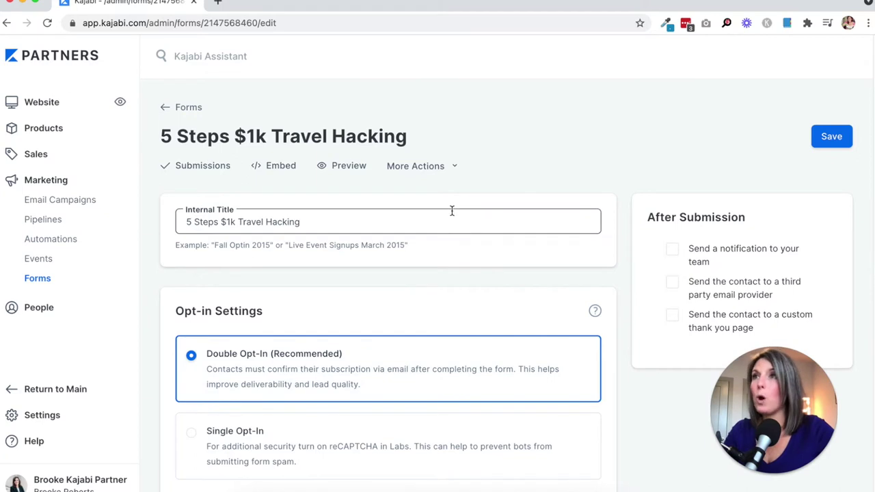
scroll(601, 264, "down", 3)
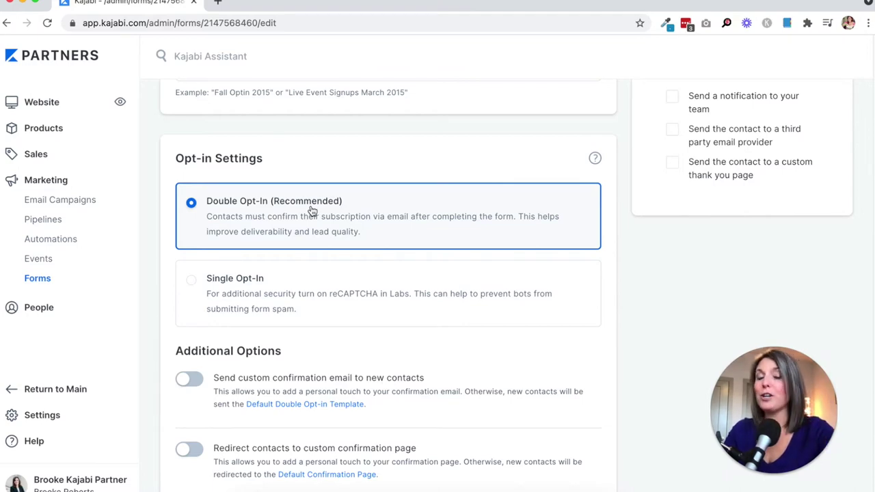
scroll(618, 342, "up", 3)
left_click(336, 395)
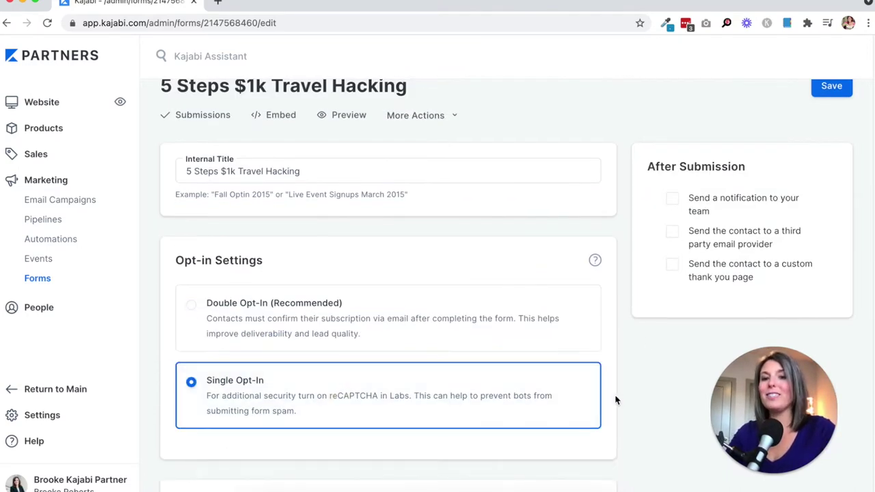
- Redirect form contacts to the Travel Hacking Thanks custom thank-you page
scroll(605, 382, "down", 2)
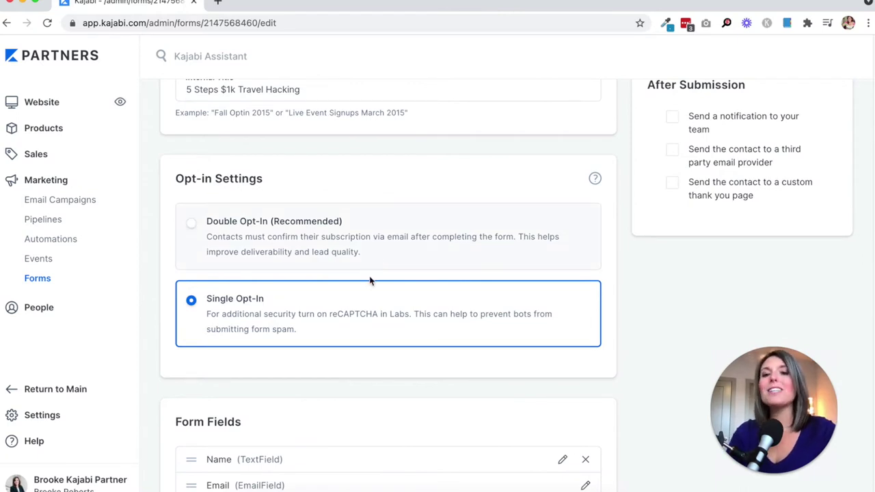
scroll(443, 320, "down", 1)
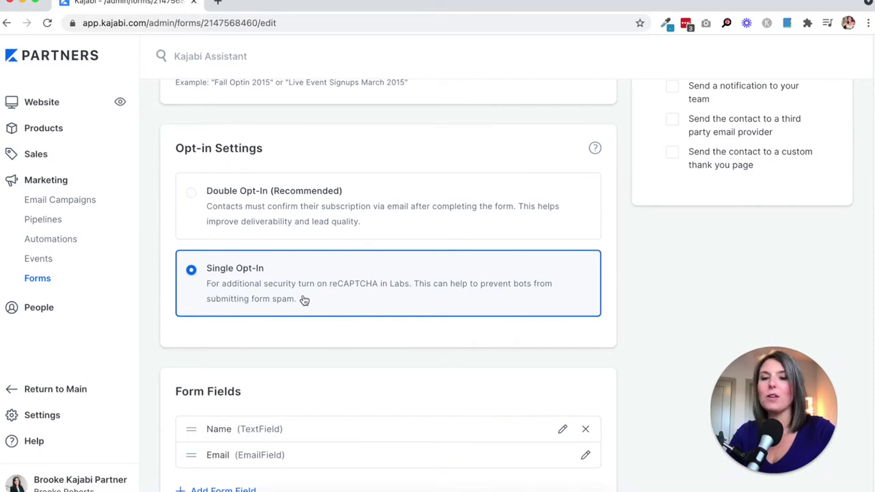
scroll(494, 332, "down", 2)
scroll(494, 332, "down", 2)
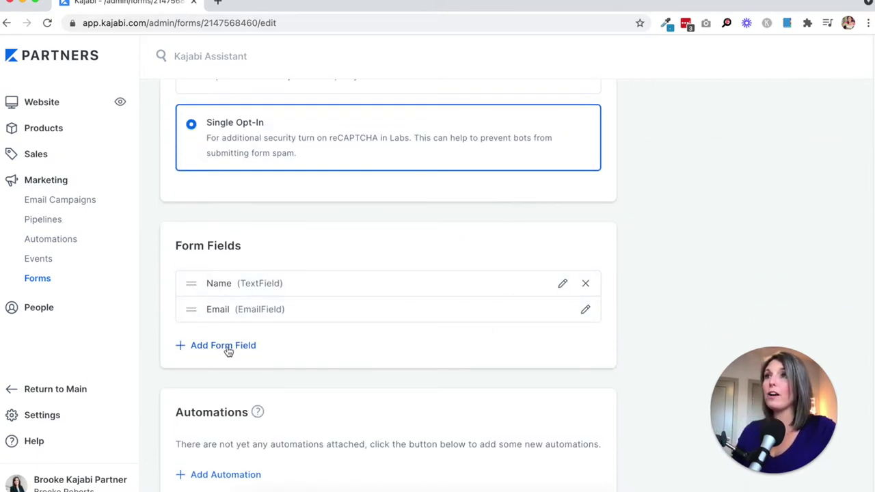
scroll(675, 294, "up", 2)
scroll(674, 308, "up", 2)
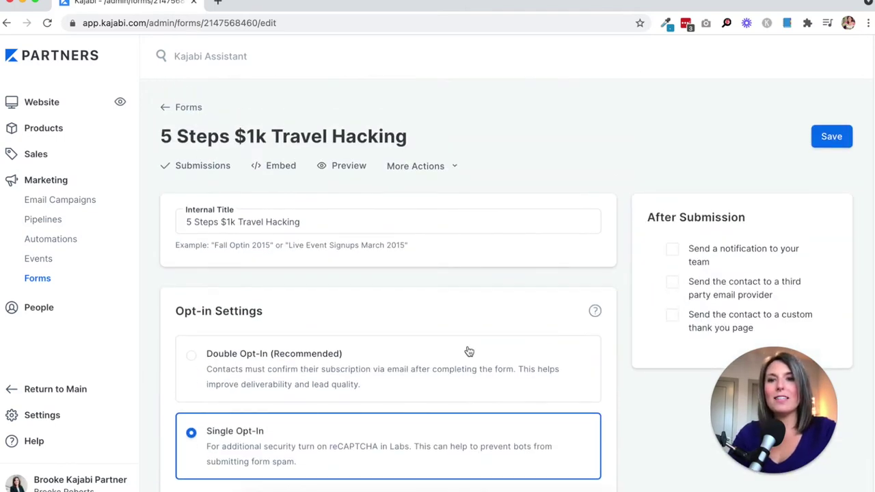
scroll(566, 310, "down", 2)
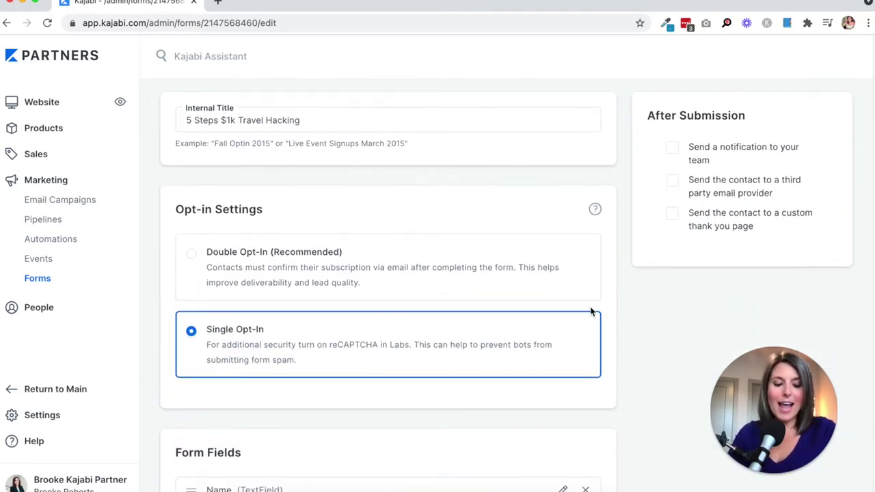
left_click(689, 301)
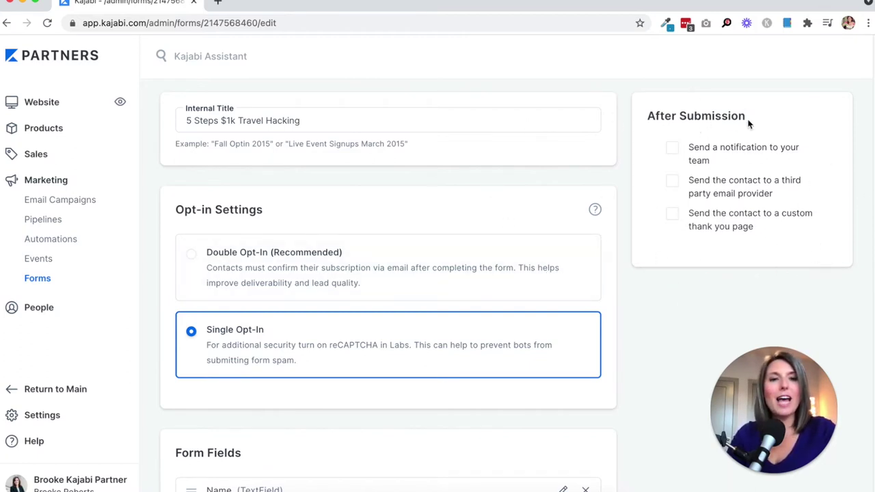
left_click(797, 225)
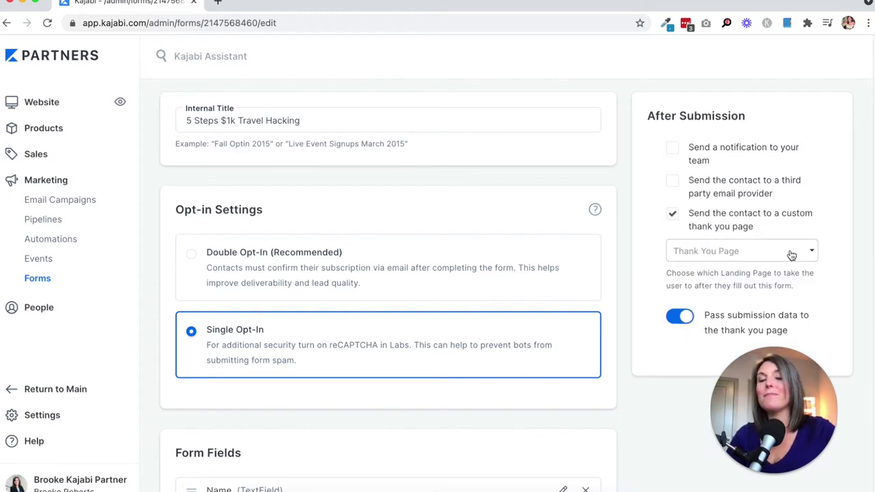
left_click(792, 253)
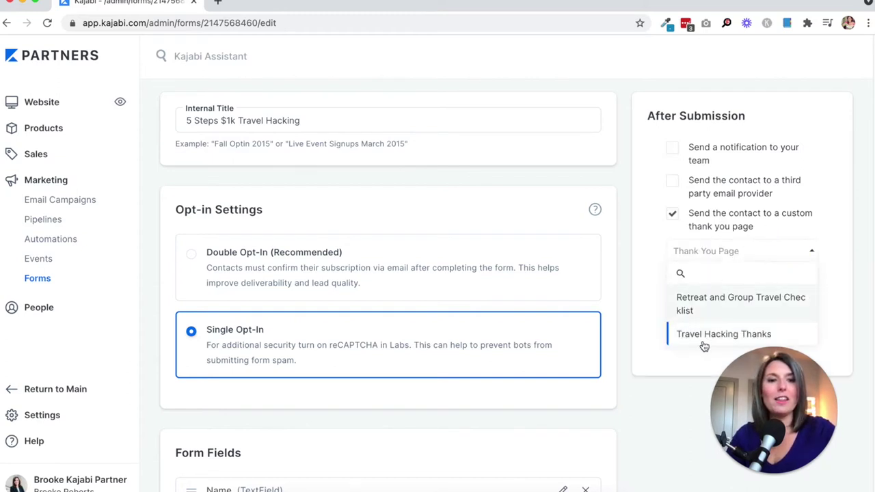
left_click(711, 335)
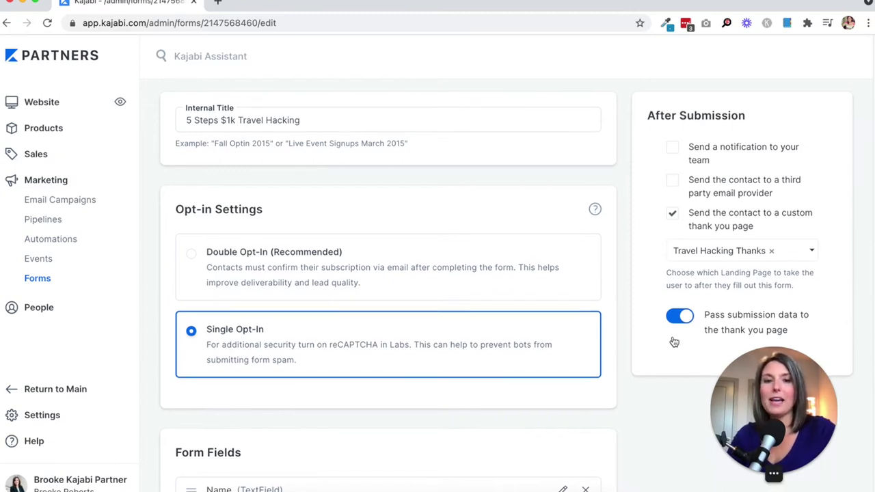
scroll(672, 342, "down", 3)
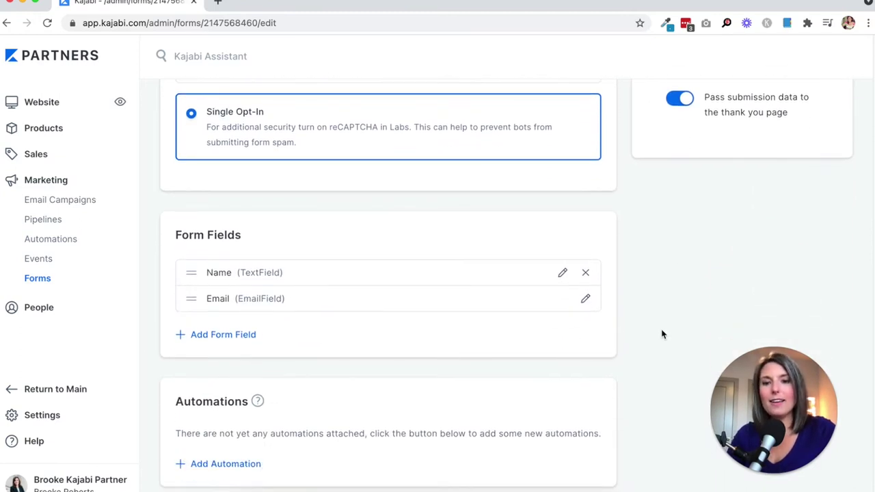
left_click(239, 465)
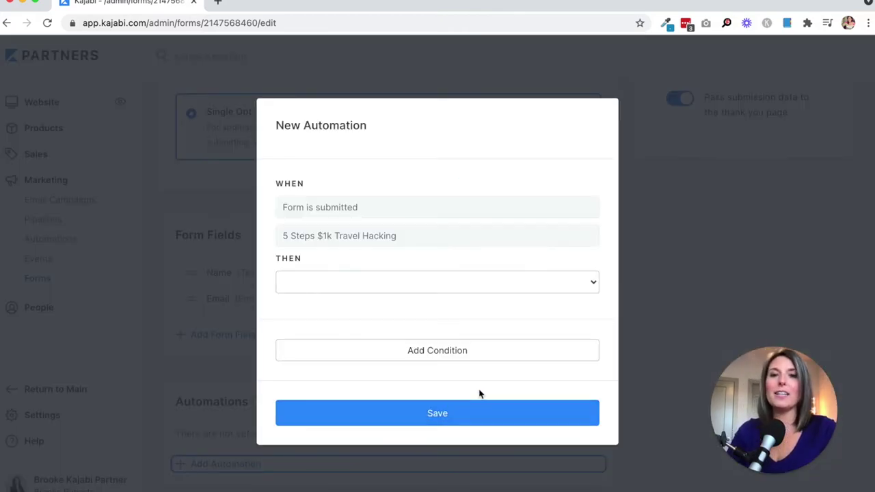
- Add a send-email automation with subject '[DOWNLOAD] Grab your $1k Travel Hacking Guide'
left_click(375, 282)
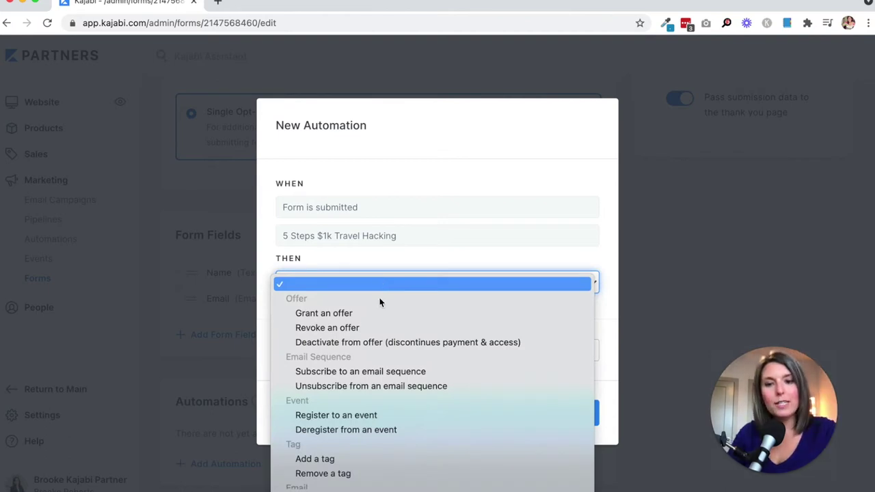
scroll(383, 311, "down", 3)
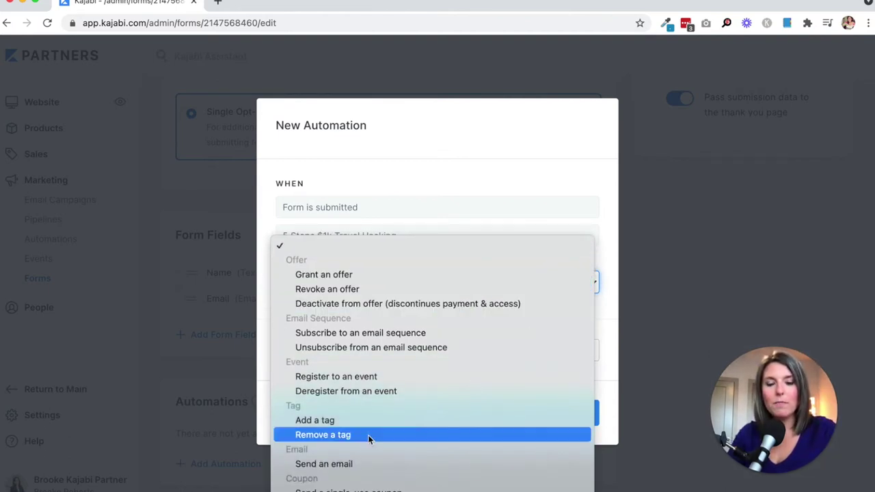
left_click(552, 463)
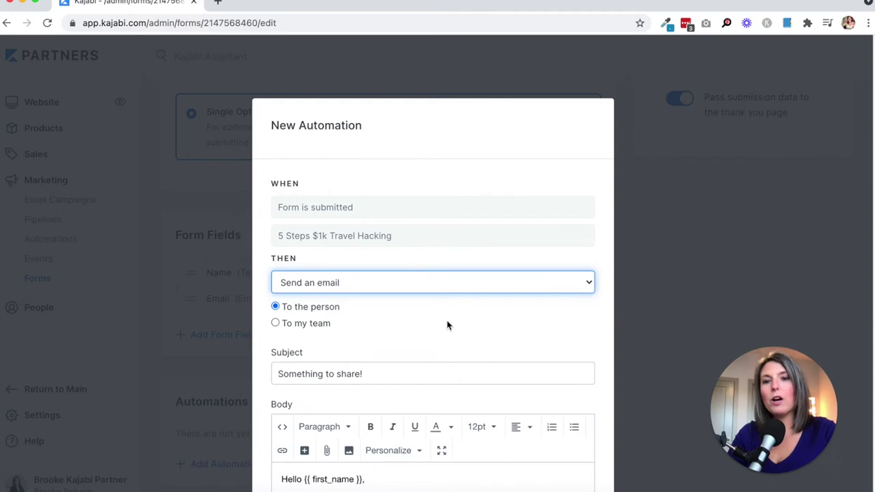
scroll(447, 325, "down", 2)
scroll(410, 307, "down", 3)
triple_click(348, 226)
type("[")
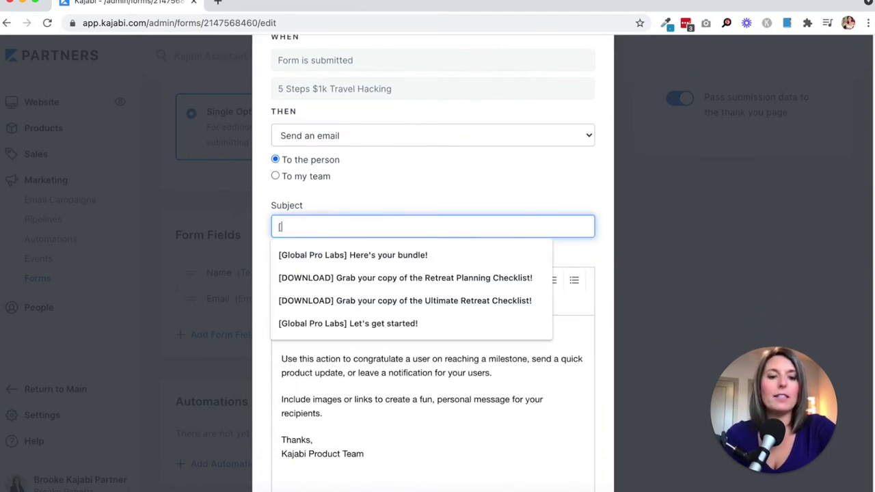
type("DOWNLOAD] Grab your")
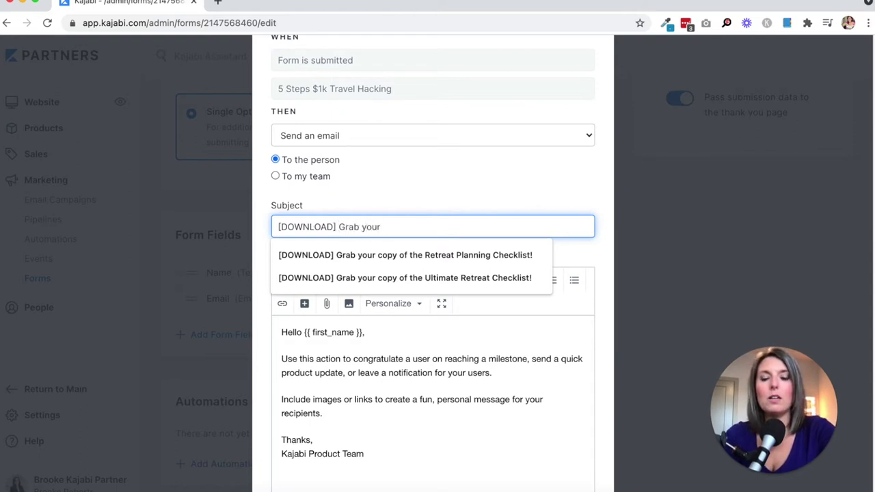
type(" $1k Travel Hacking Guide")
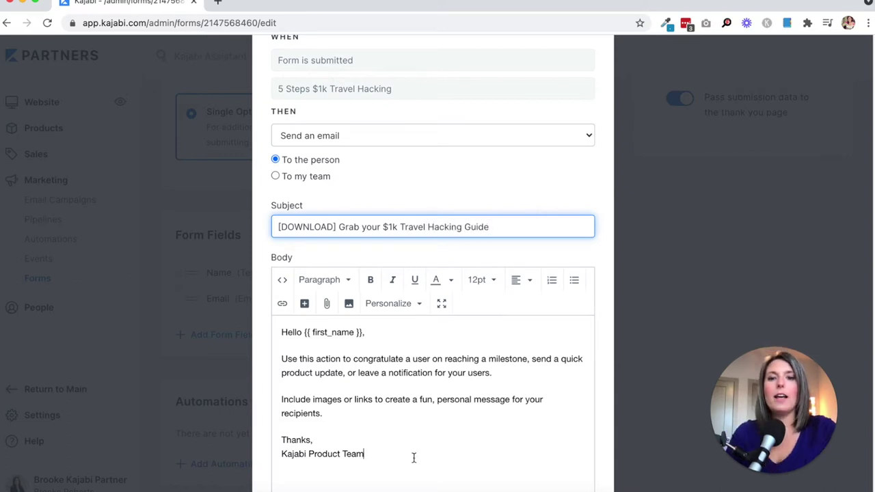
- Add the line 'Download your travel hacking guide' to the email body and select it
left_click(414, 457)
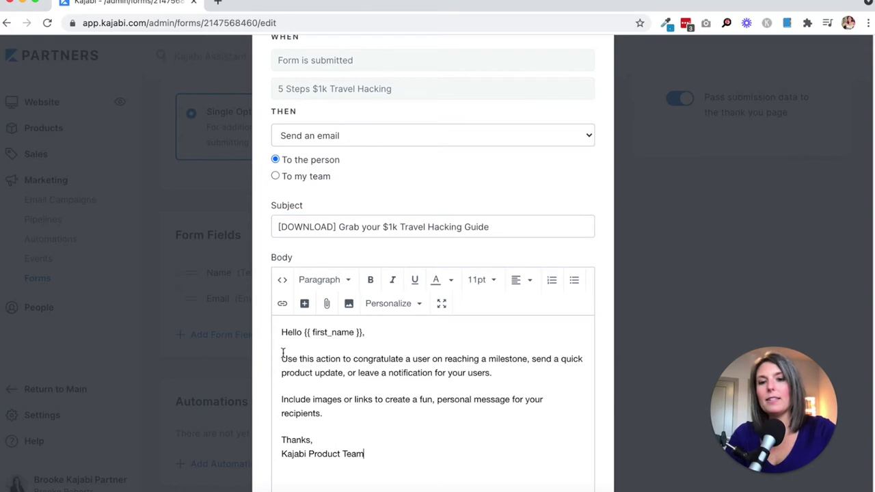
left_click(523, 376)
key("Return")
type("Download your travel hacking guide")
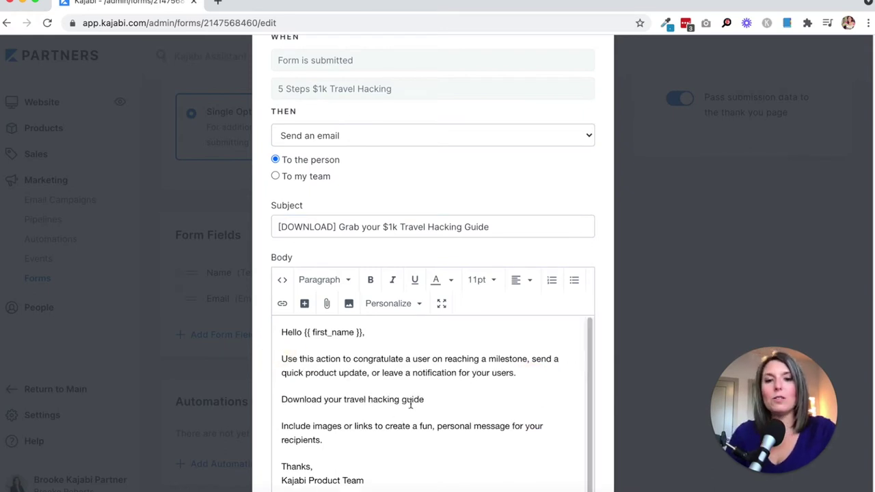
left_click_drag(430, 399, 272, 400)
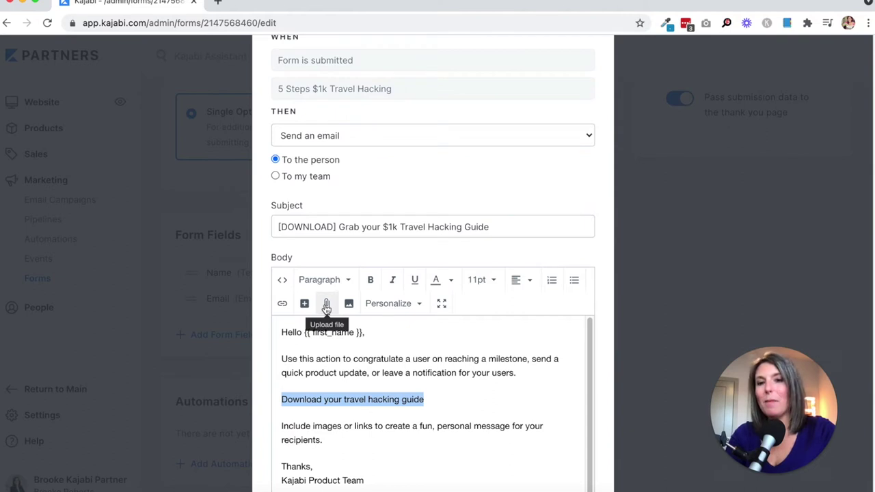
- Link 'Download your Travel Hacking guide!' to the uploaded Wanderpass mockup4.pdf, opening in a new window
left_click(327, 307)
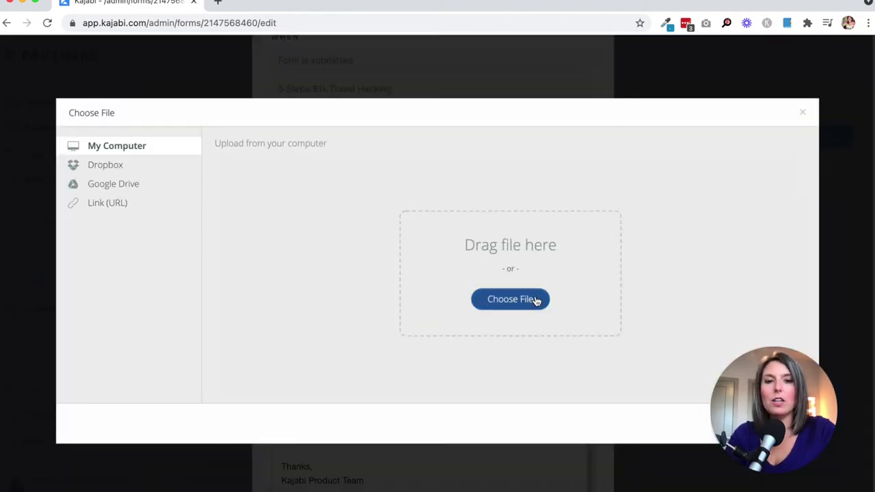
left_click(536, 298)
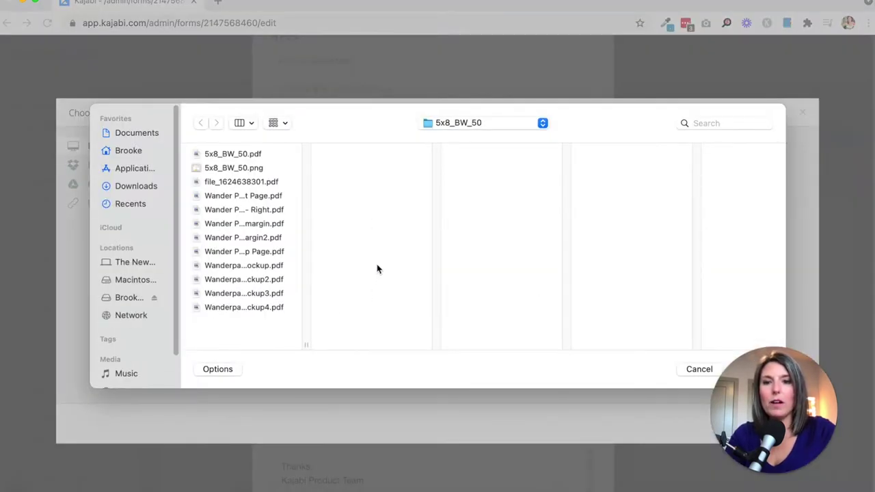
left_click(285, 308)
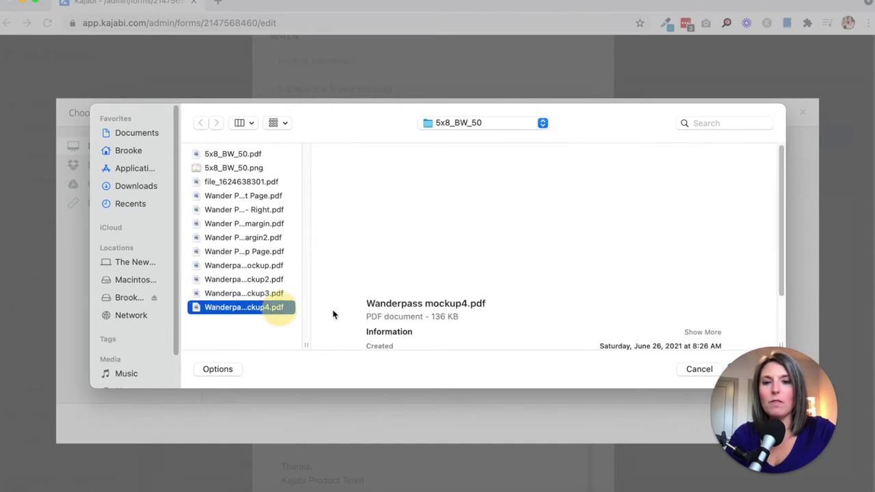
left_click(731, 368)
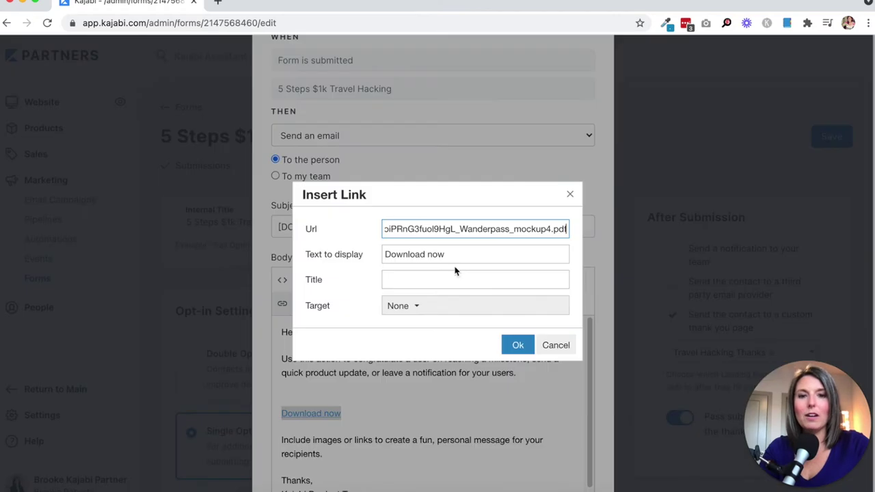
left_click(453, 253)
triple_click(392, 254)
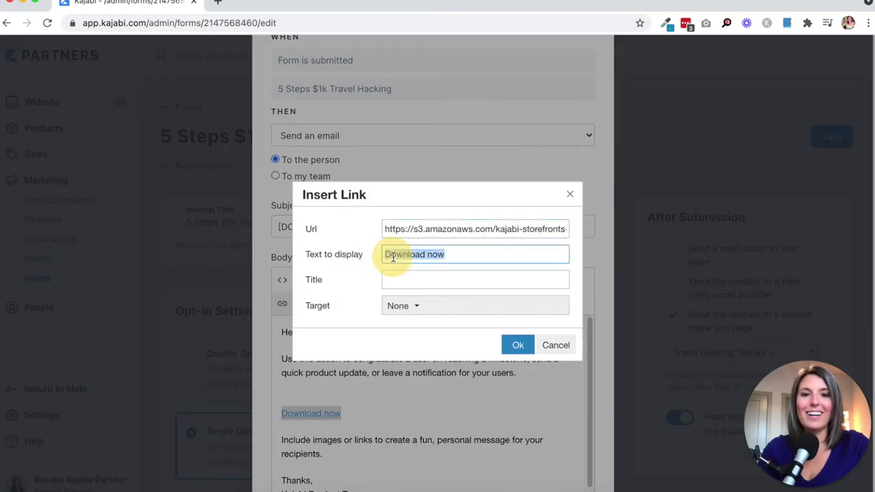
type("Dow")
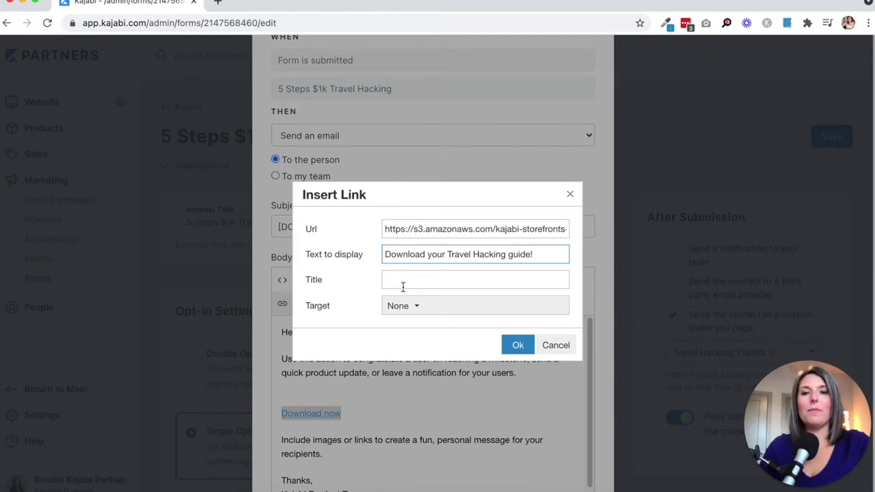
left_click(411, 307)
left_click(418, 353)
left_click(518, 346)
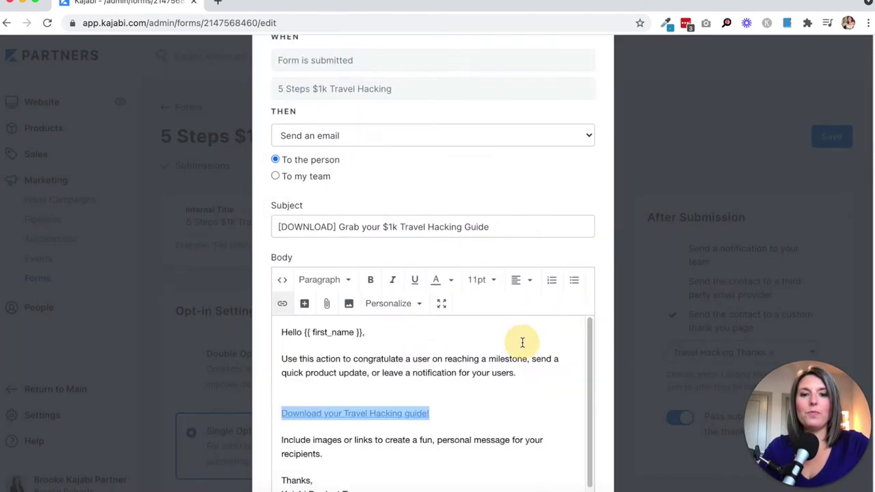
- Tidy the spacing above the download link and save the email automation
key("BackSpace")
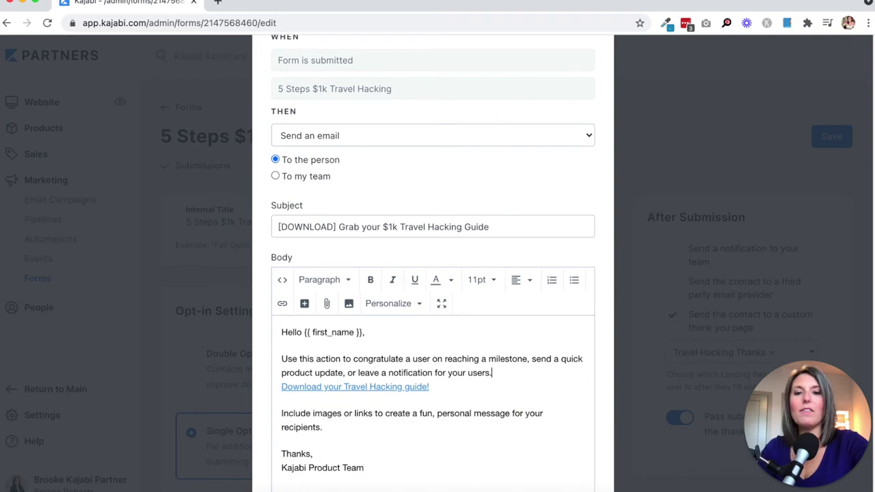
key("Return")
key("BackSpace")
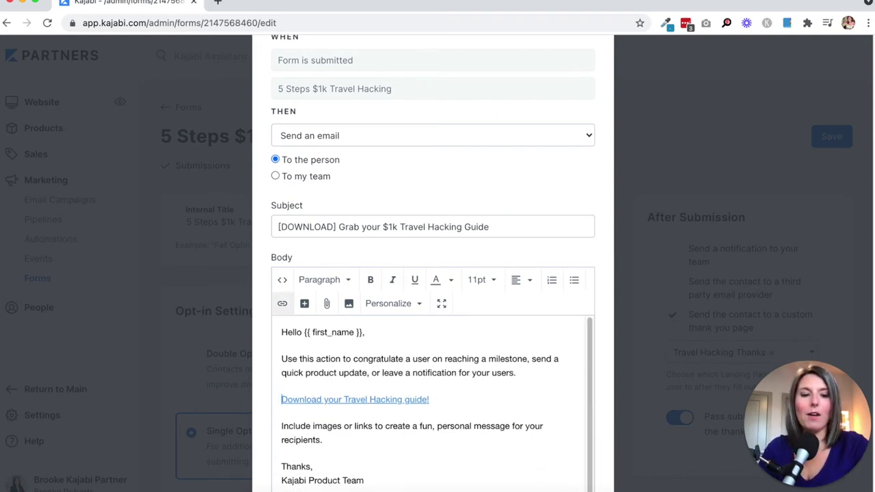
left_click(477, 415)
scroll(510, 438, "down", 1)
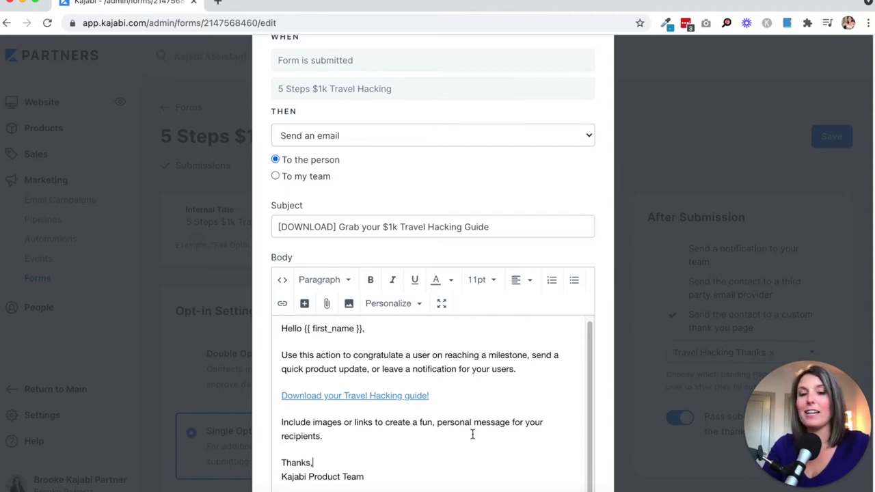
scroll(471, 434, "down", 5)
left_click(527, 458)
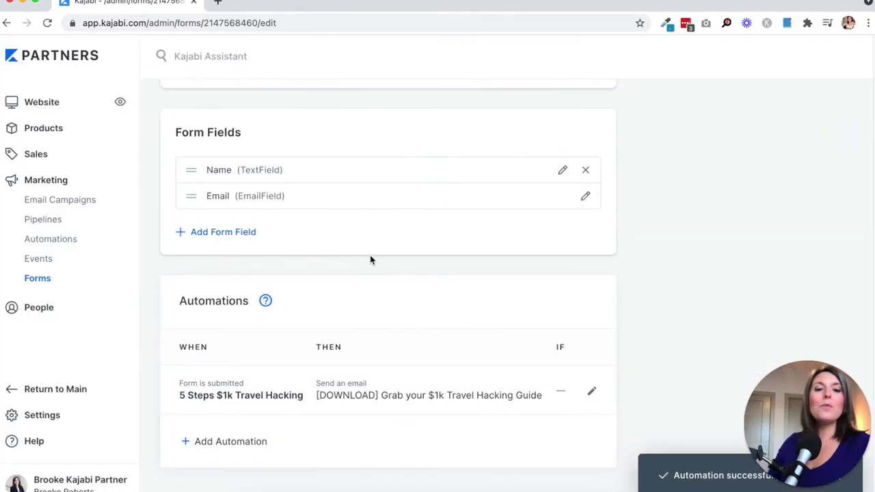
- Scroll the form page to confirm the Automations section lists the download email
scroll(543, 303, "up", 5)
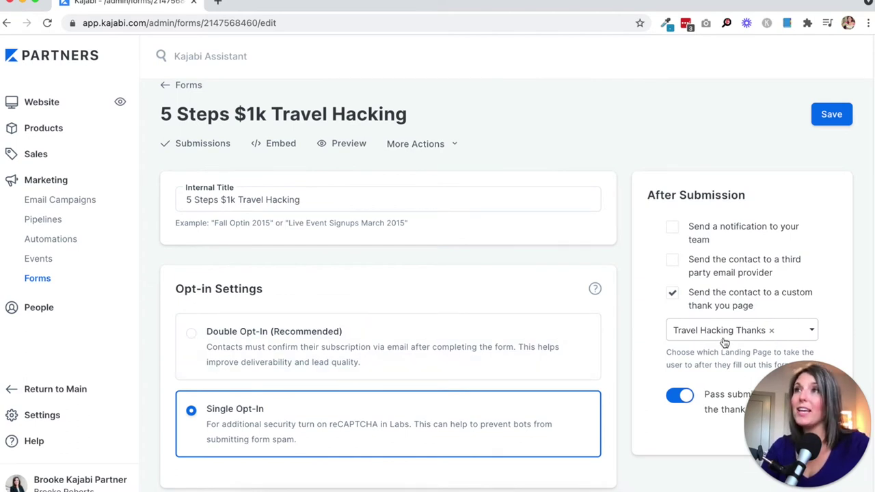
scroll(689, 340, "down", 5)
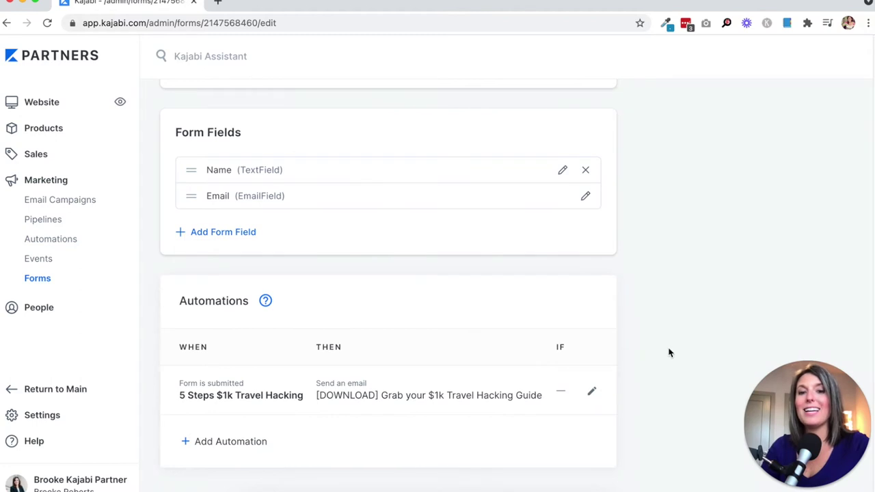
scroll(549, 272, "up", 5)
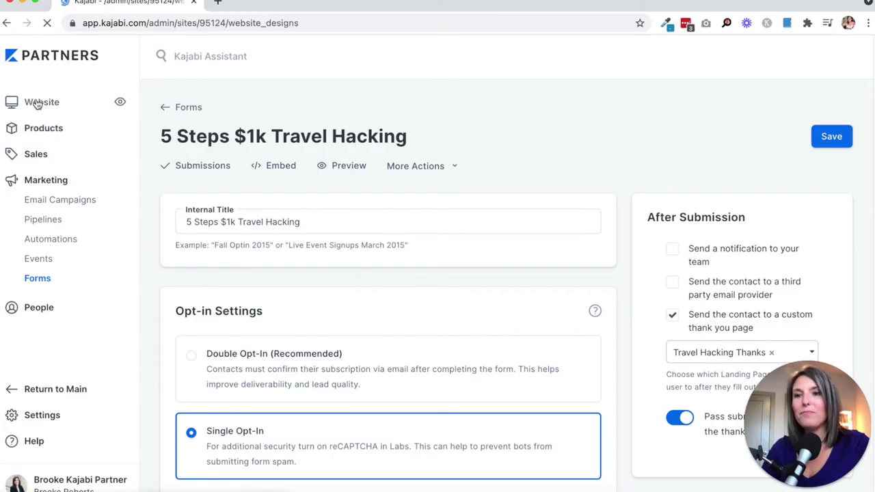
- Start another new landing page from Website > Pages > Landing
left_click(43, 142)
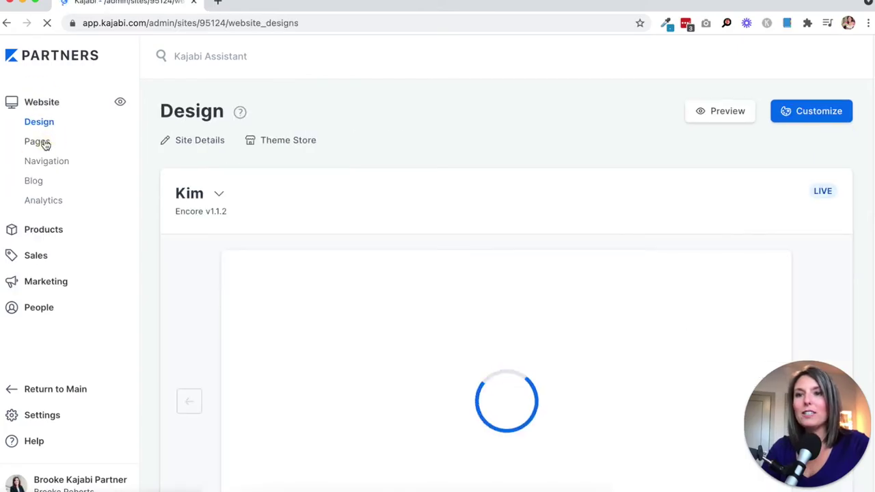
left_click(243, 167)
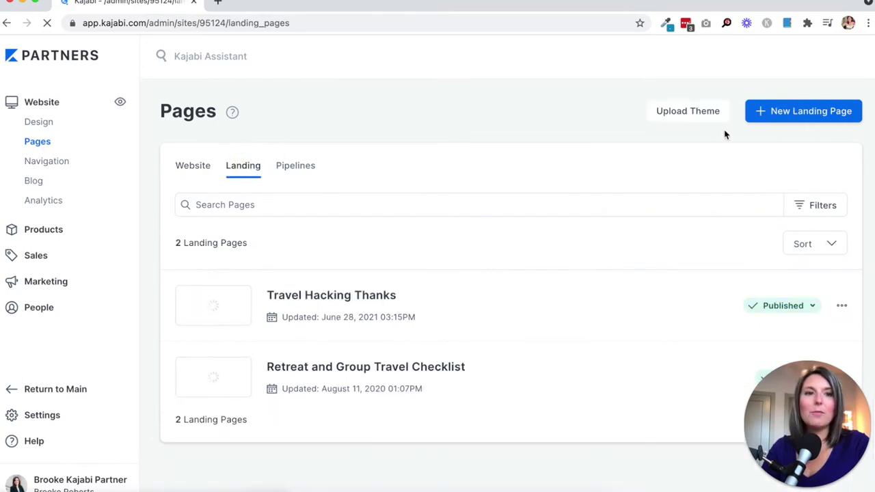
left_click(786, 117)
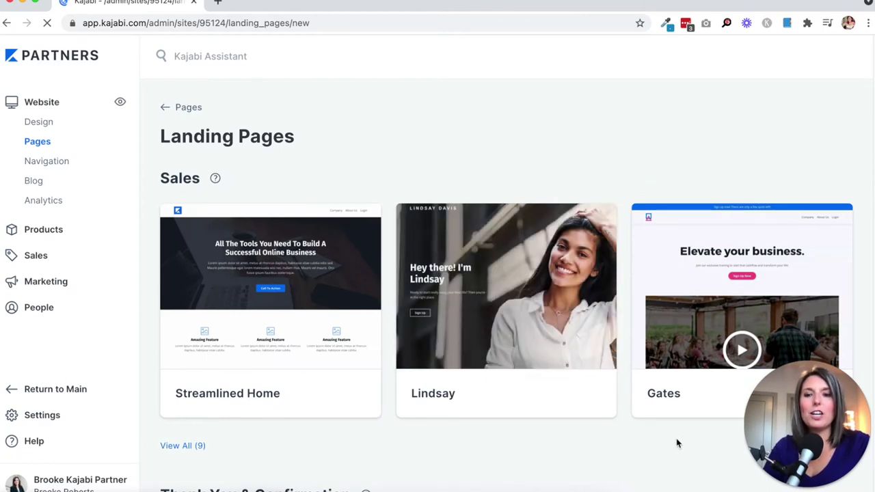
scroll(574, 439, "down", 4)
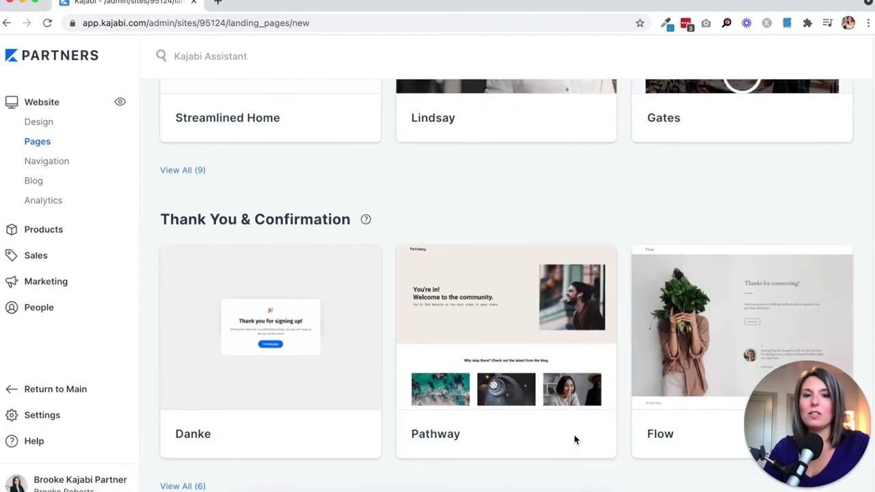
scroll(575, 439, "down", 2)
scroll(574, 440, "down", 5)
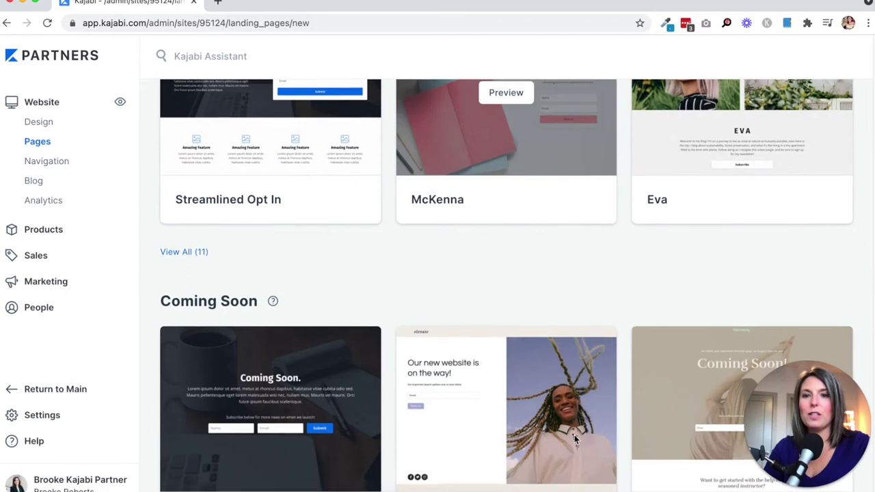
scroll(574, 440, "down", 5)
scroll(574, 440, "up", 5)
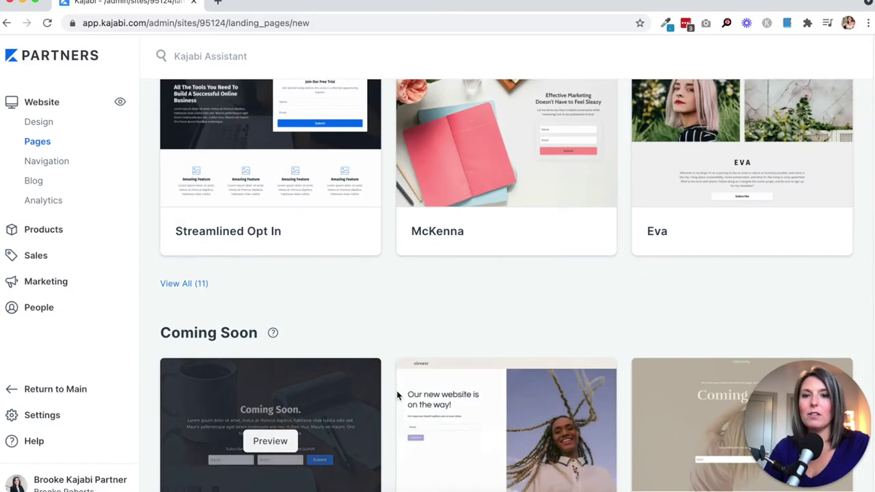
- Browse all Opt In & Lead capture templates to find and preview McKenna
left_click(190, 288)
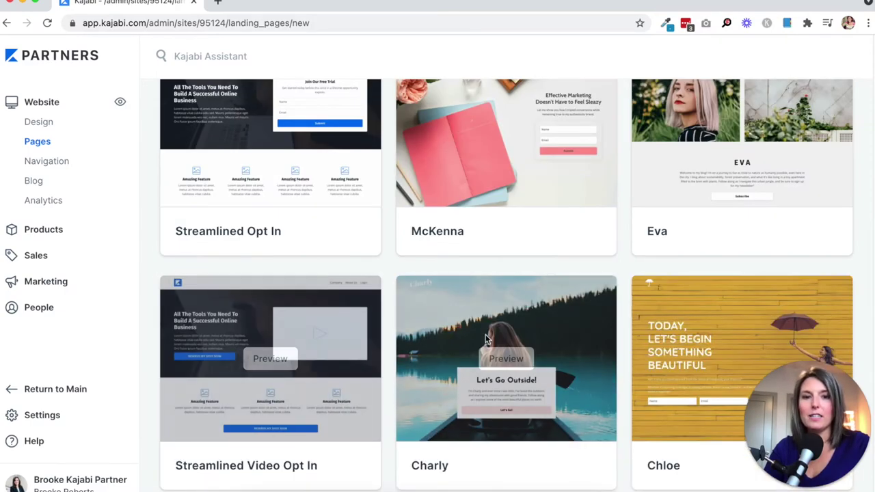
scroll(485, 336, "down", 8)
scroll(486, 339, "down", 4)
scroll(486, 339, "up", 8)
scroll(486, 340, "up", 8)
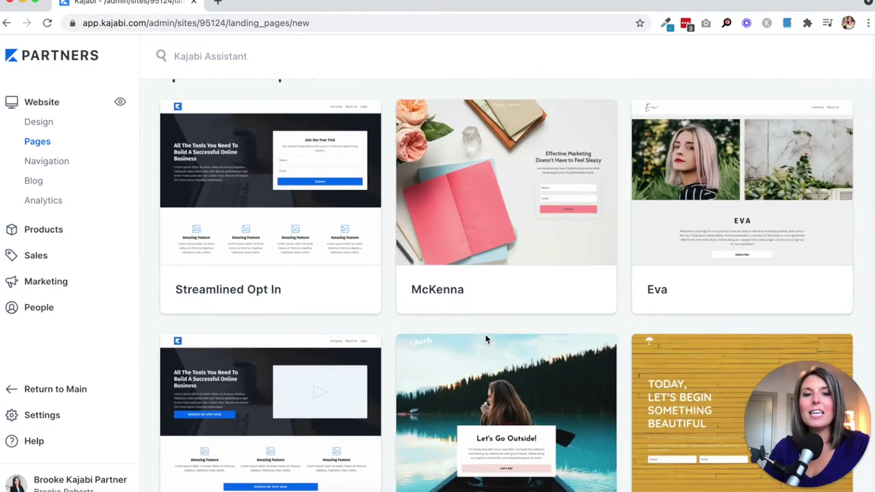
scroll(486, 340, "up", 3)
scroll(511, 336, "down", 1)
mouse_move(506, 346)
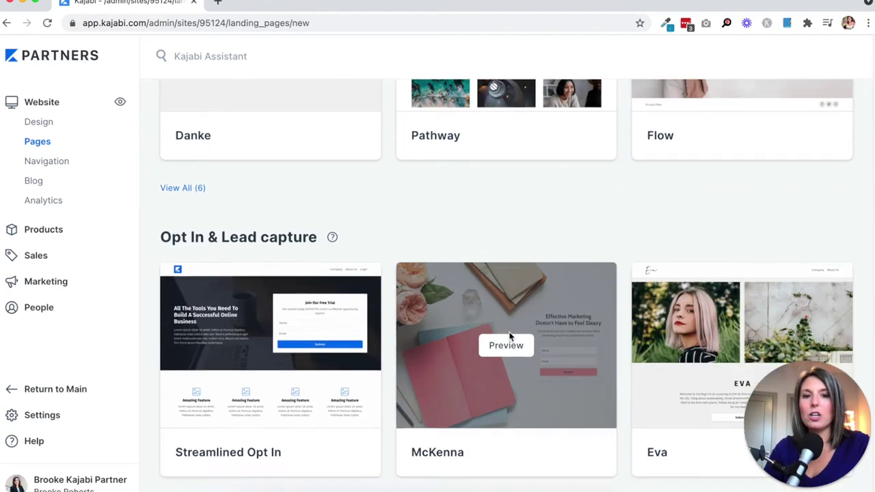
scroll(511, 335, "down", 5)
scroll(521, 268, "up", 2)
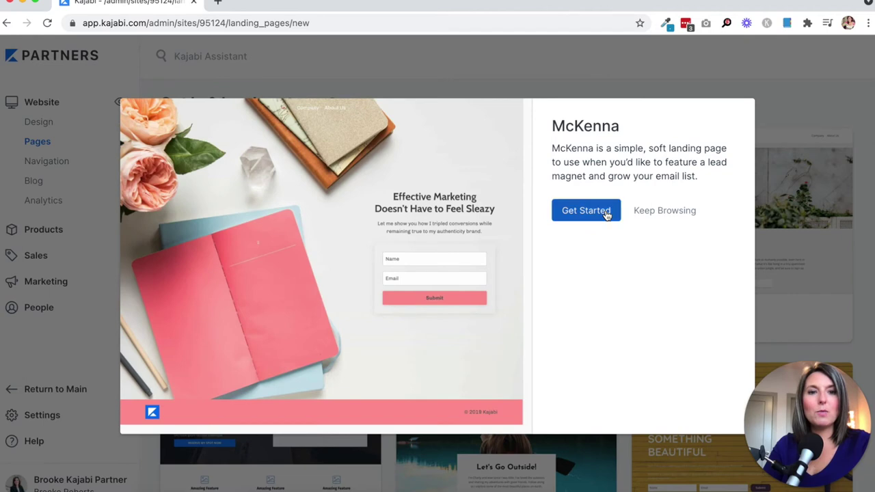
- Create a landing page titled 'Travel Hacking Landing Page' from the McKenna template
left_click(607, 212)
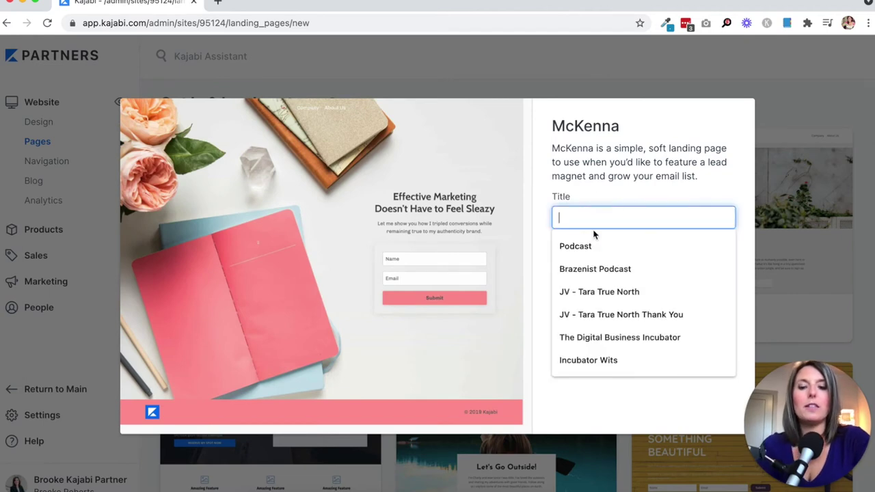
type("Travel Hacking")
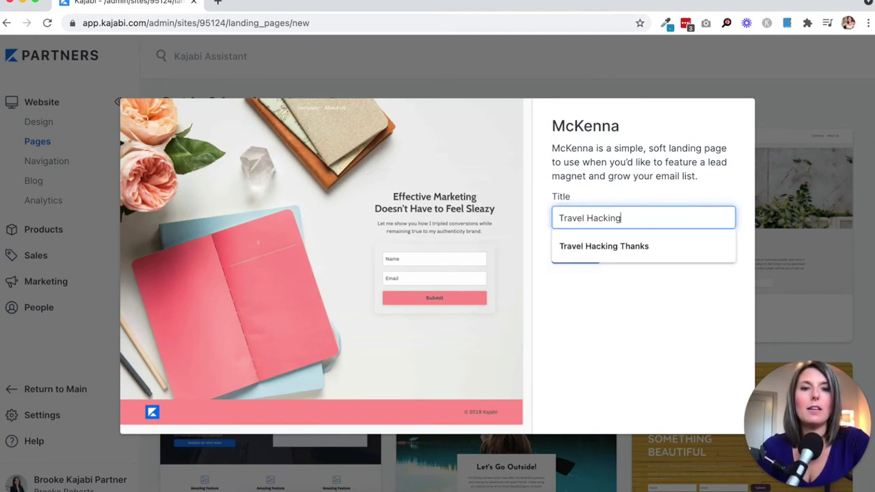
type(" Landing Page")
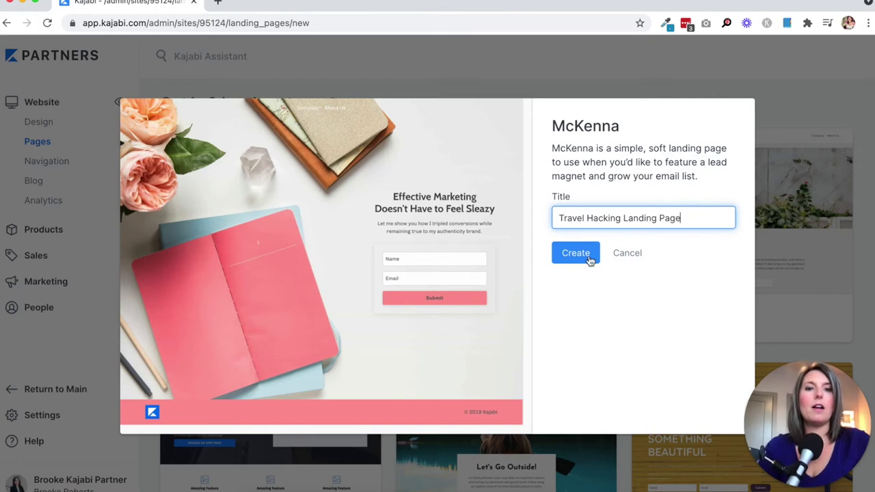
left_click(572, 256)
left_click(558, 218)
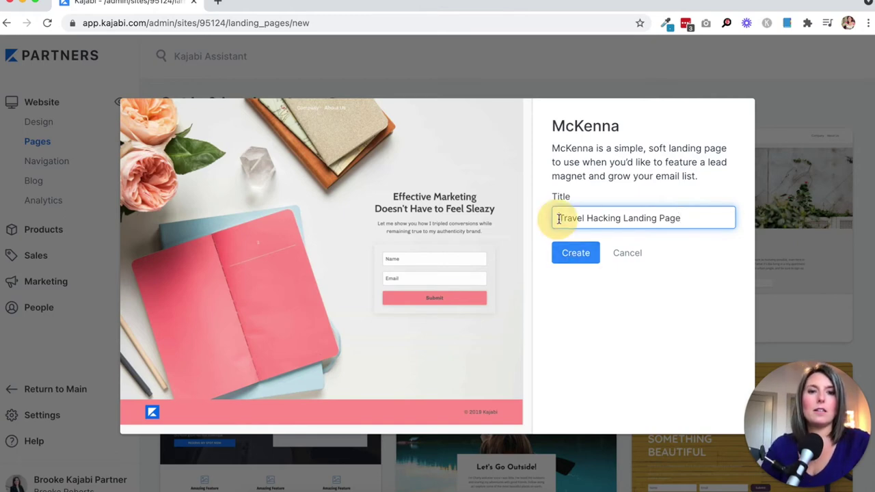
type("EN:")
left_click(580, 253)
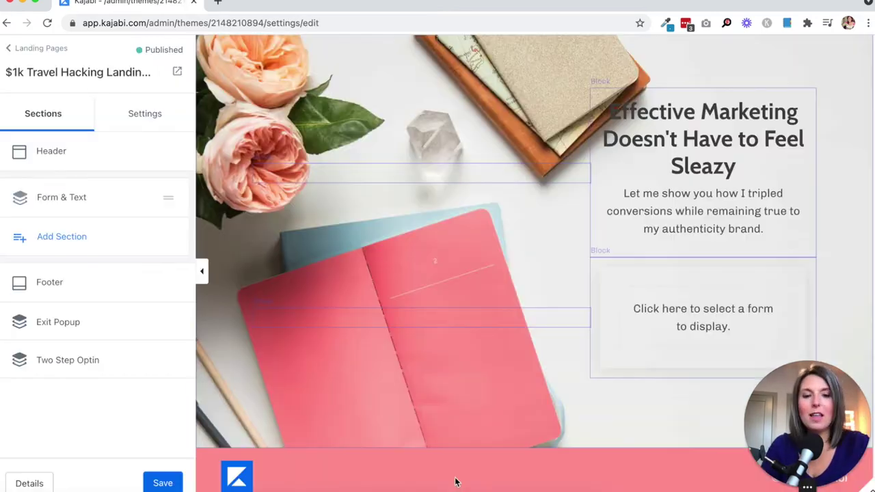
- Set the theme's primary colour to coral in the page style guide
left_click(444, 472)
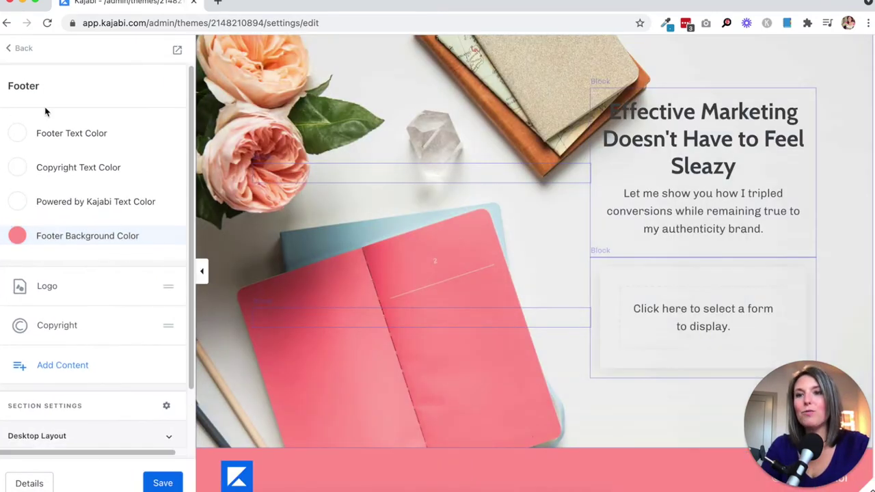
left_click(9, 53)
left_click(134, 118)
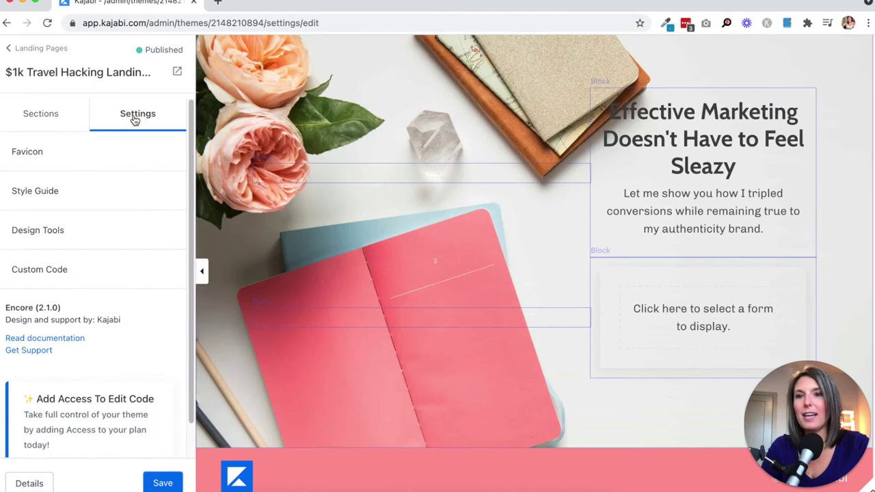
left_click(35, 190)
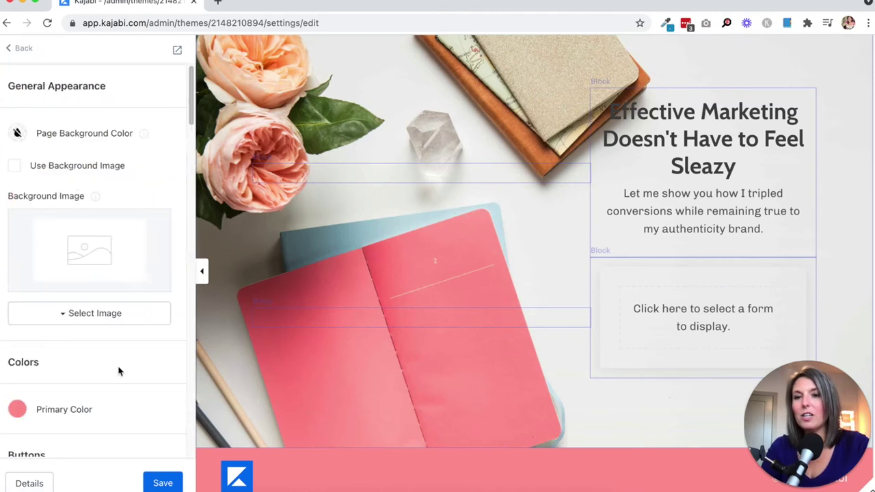
scroll(119, 371, "down", 3)
left_click(17, 304)
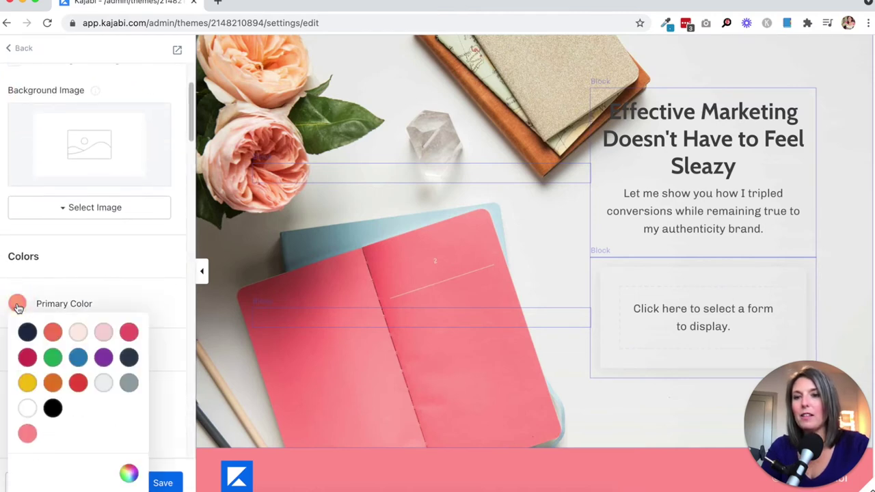
left_click(52, 333)
left_click(143, 272)
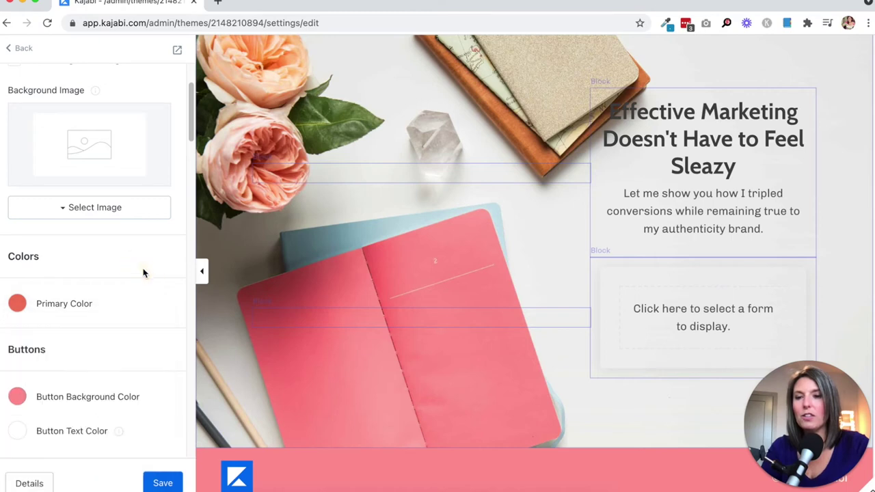
- Set the button background colour to coral as well and save the theme settings
left_click(18, 395)
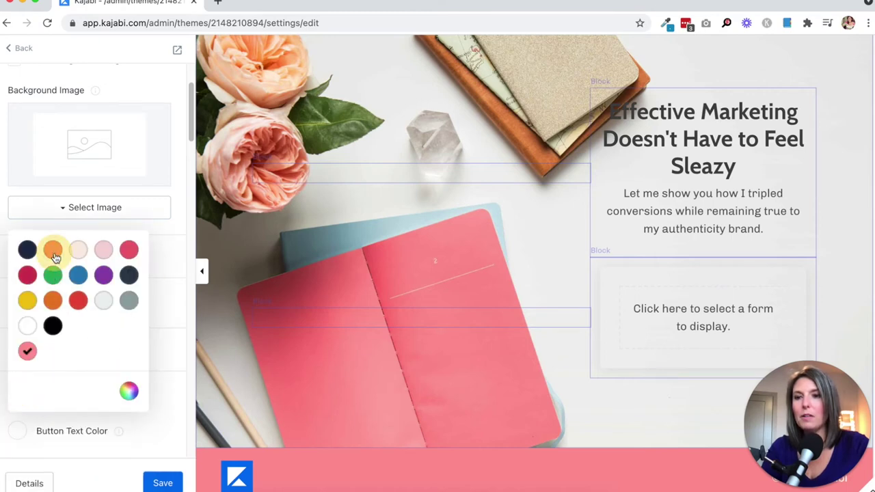
left_click(52, 250)
left_click(163, 353)
scroll(156, 390, "down", 2)
scroll(156, 391, "down", 5)
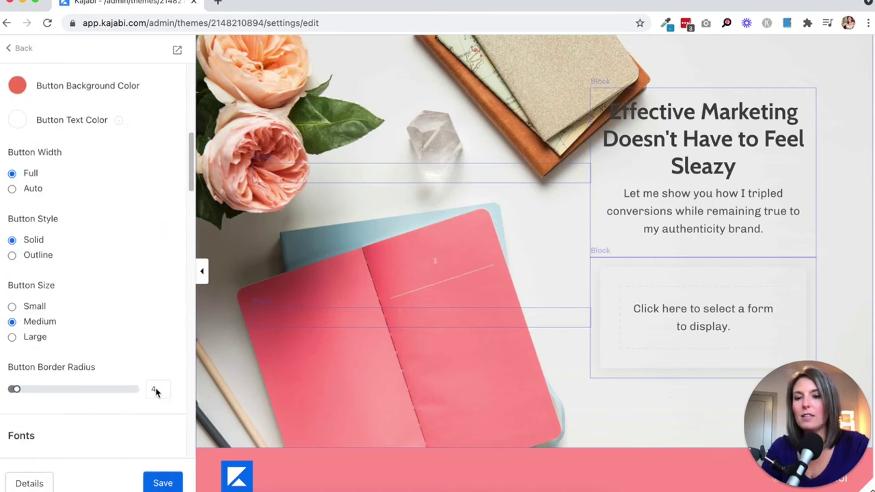
scroll(156, 390, "down", 5)
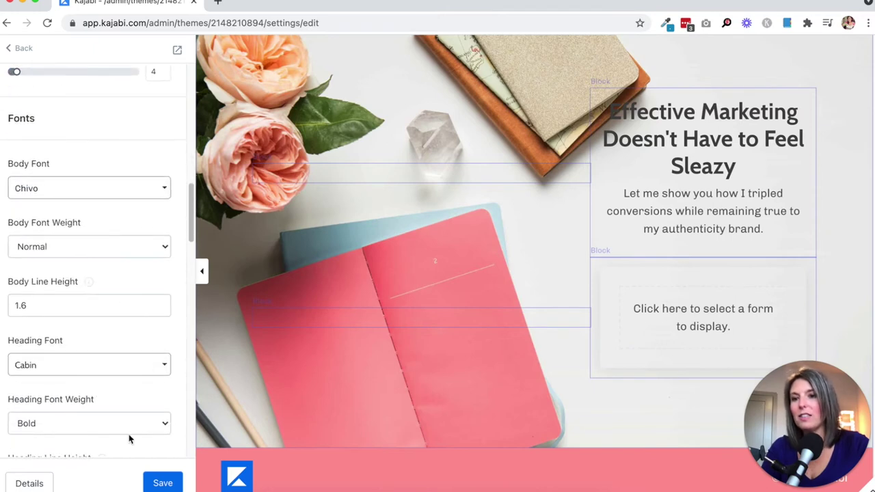
left_click(161, 483)
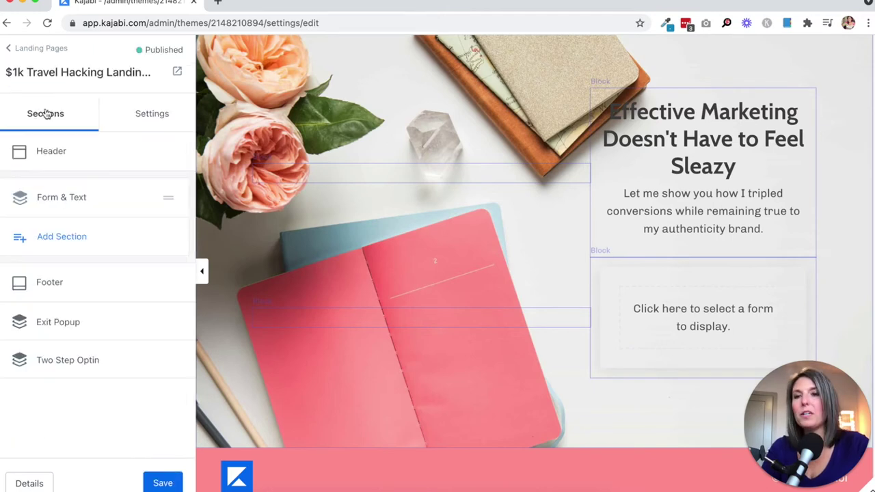
- Tick Hide Header under the Header section's Desktop Layout so the nav links disappear
left_click(53, 157)
scroll(121, 371, "down", 2)
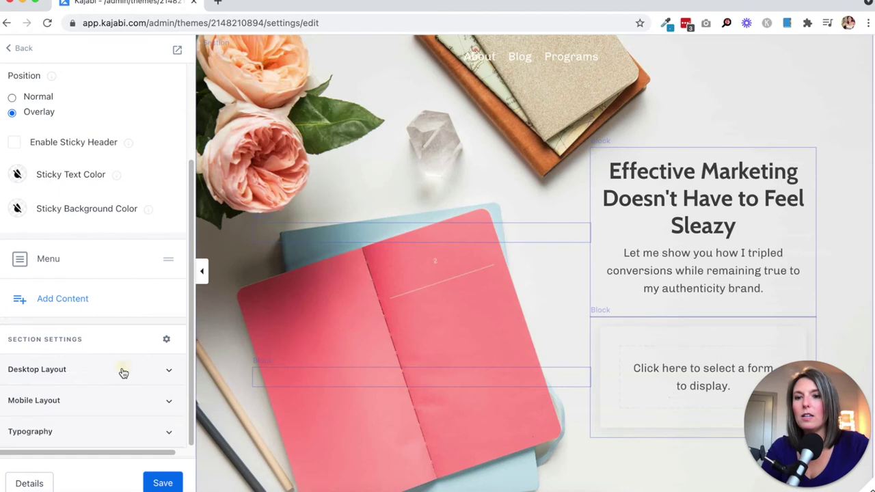
left_click(122, 372)
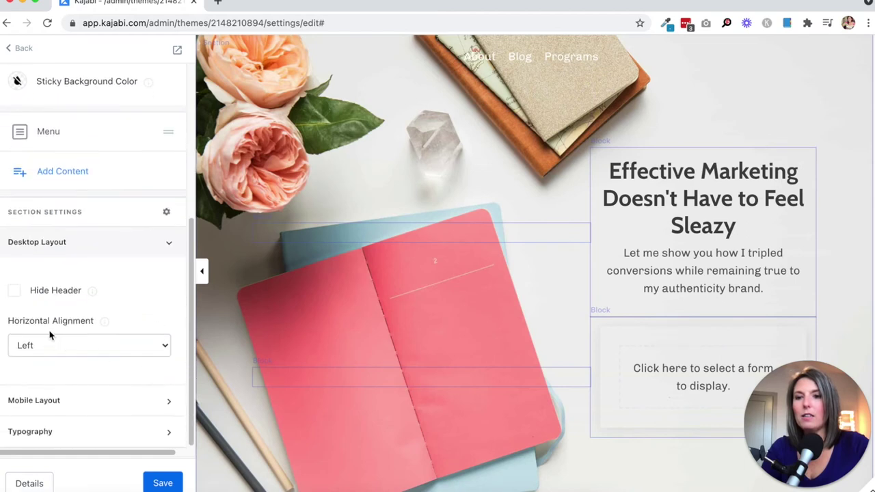
left_click(15, 291)
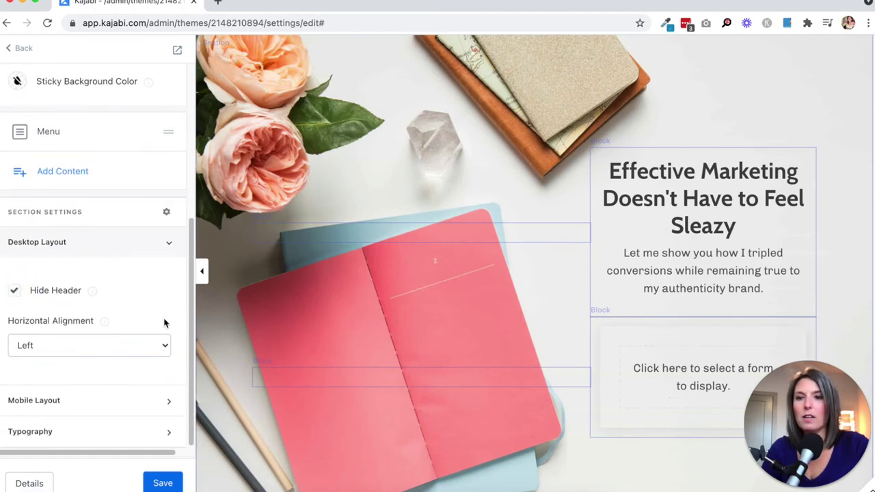
left_click(137, 401)
scroll(121, 385, "down", 2)
scroll(118, 384, "down", 3)
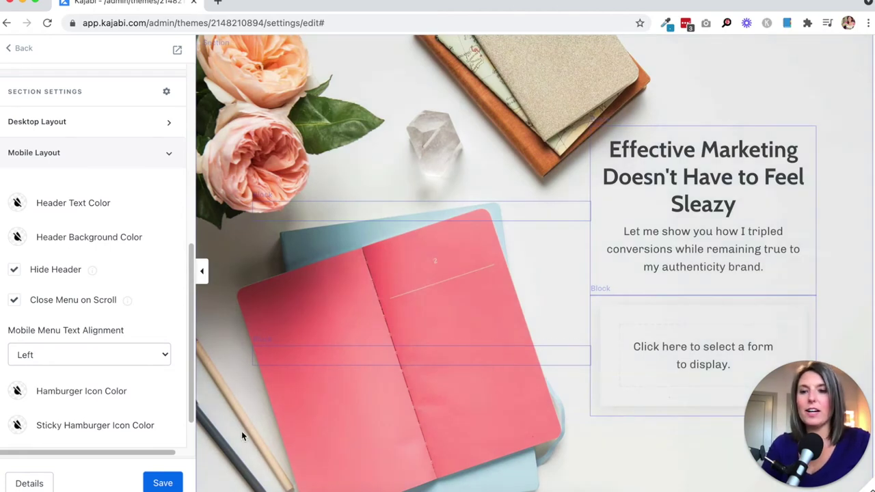
mouse_move(421, 353)
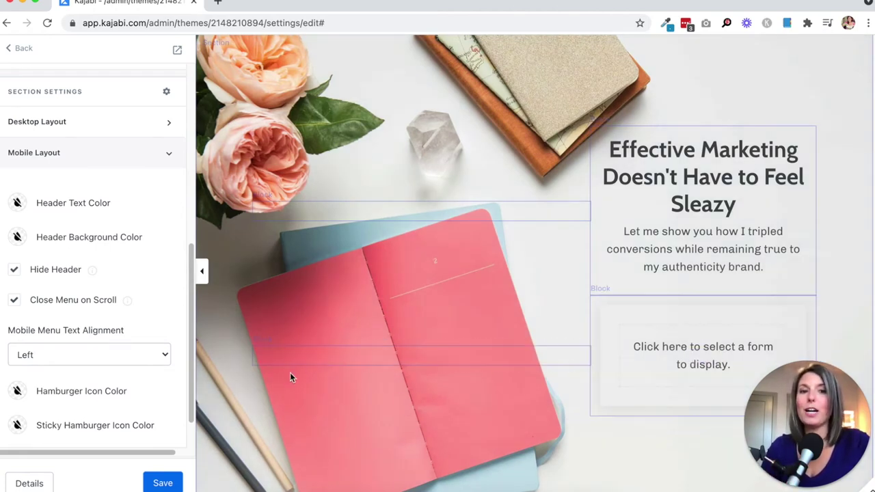
- Delete the Logo block from the footer section
left_click(19, 48)
left_click(44, 285)
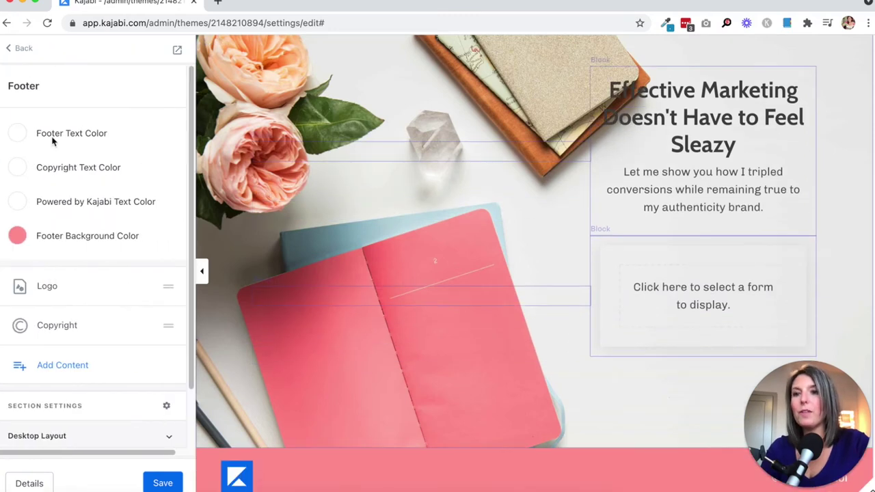
scroll(106, 389, "down", 2)
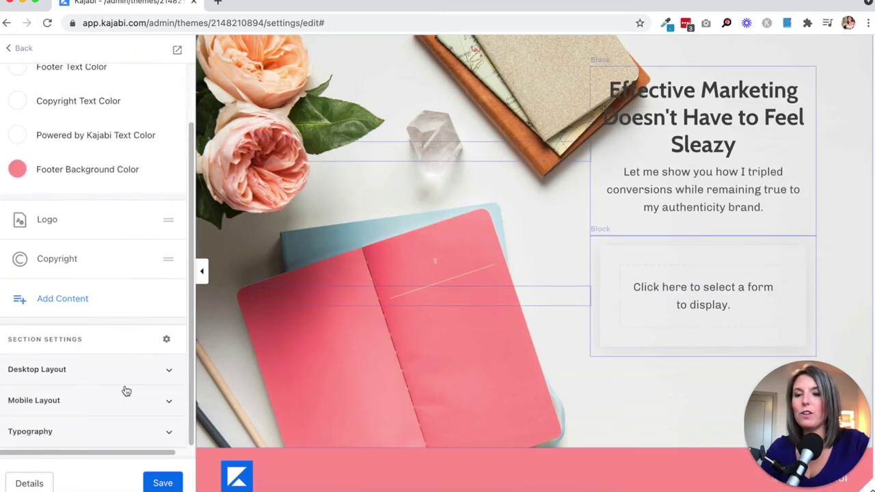
left_click(146, 221)
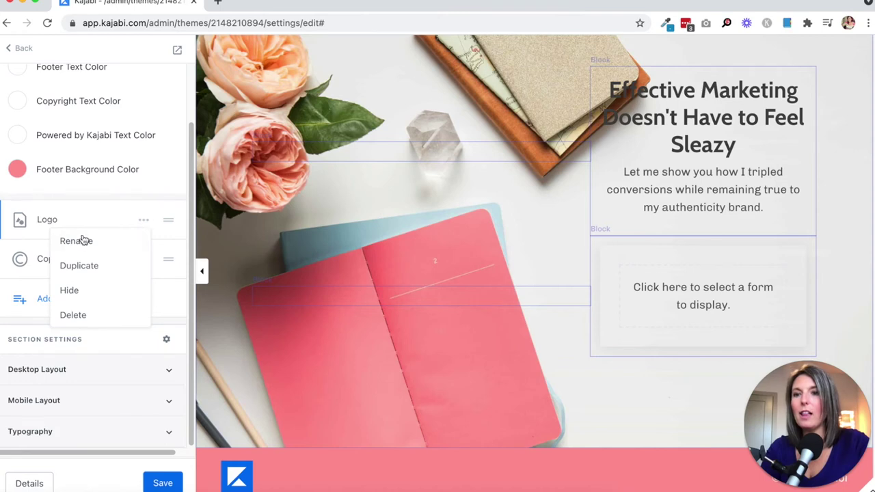
left_click(136, 315)
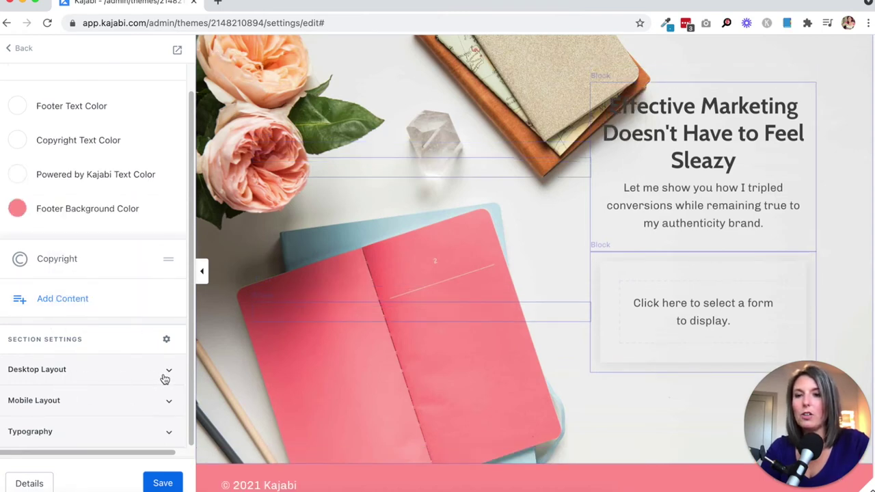
- Give the footer a coral background, hide it on desktop, and save
left_click(23, 212)
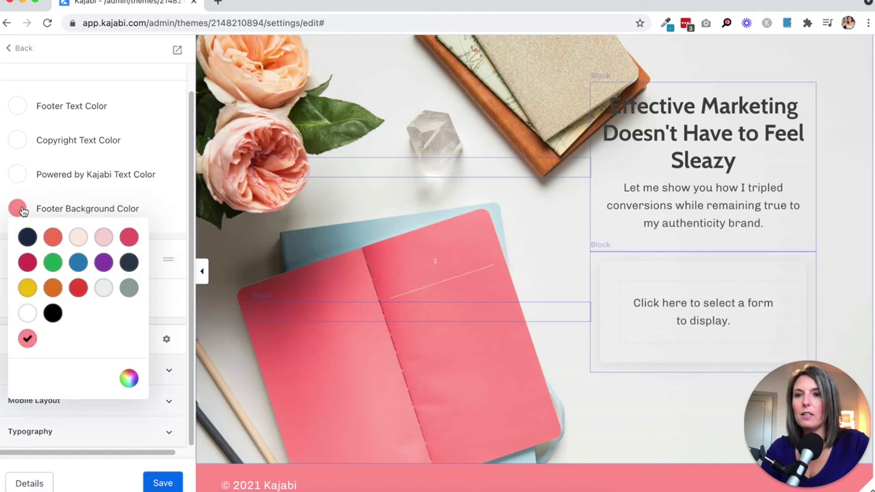
left_click(54, 236)
left_click(162, 139)
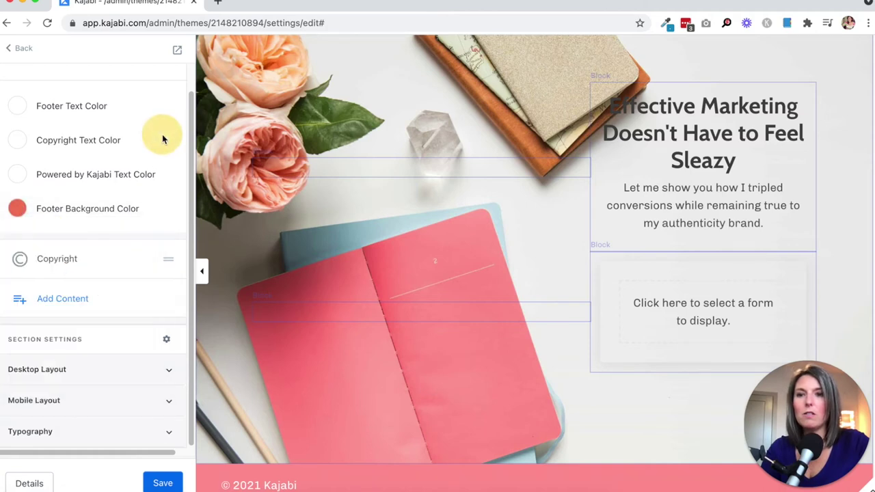
left_click(55, 378)
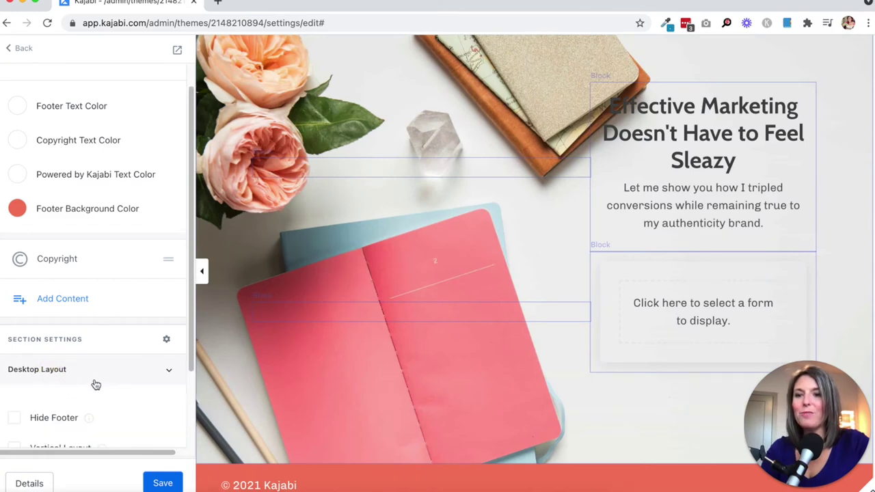
scroll(69, 397, "down", 2)
left_click(36, 331)
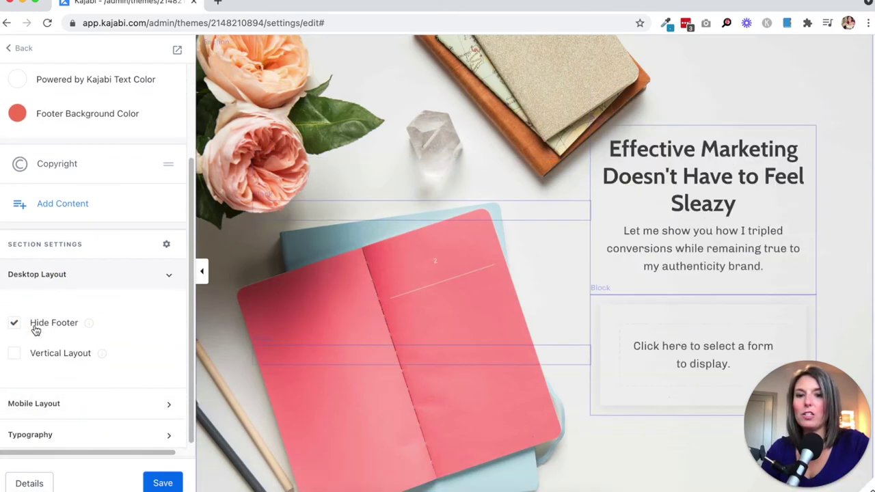
left_click(162, 483)
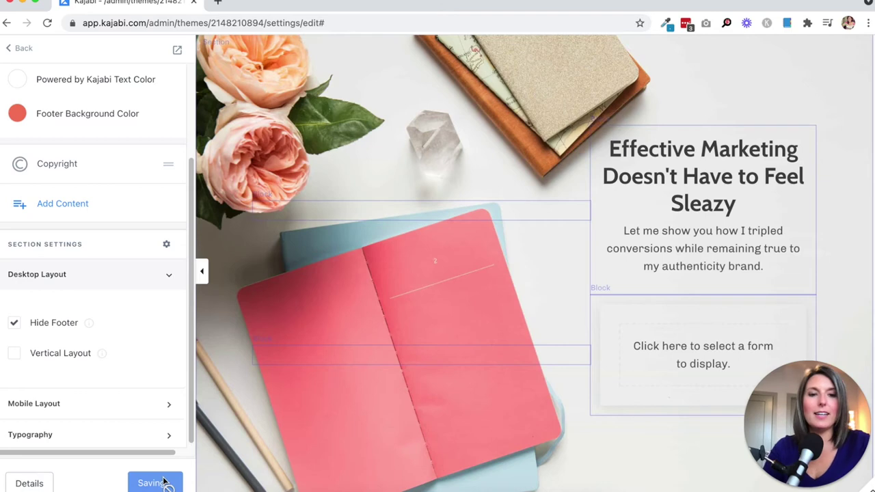
left_click(660, 197)
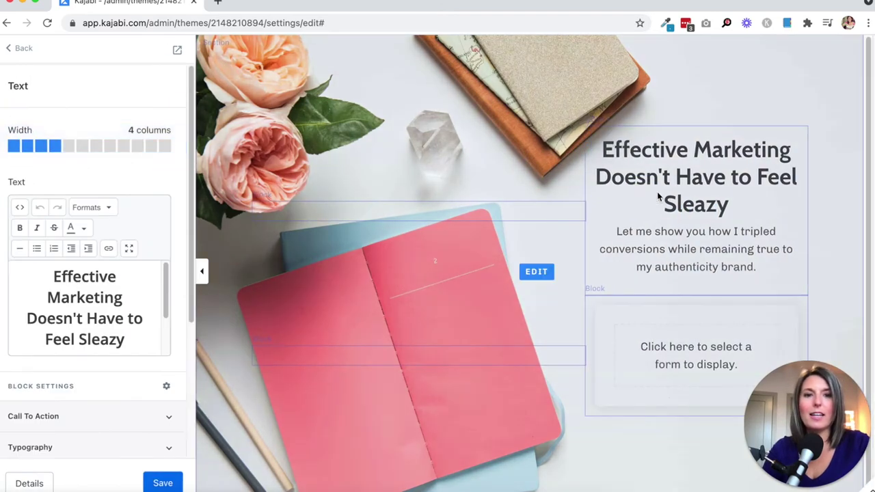
- Replace the headline with 'Earn Your First $1k in FREE money with Travel Hacking'
triple_click(84, 308)
type("Earn Your ")
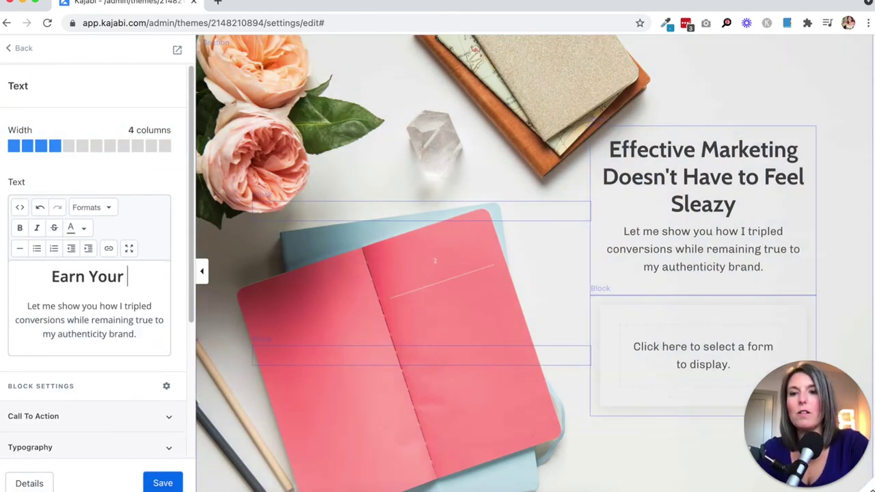
type("First")
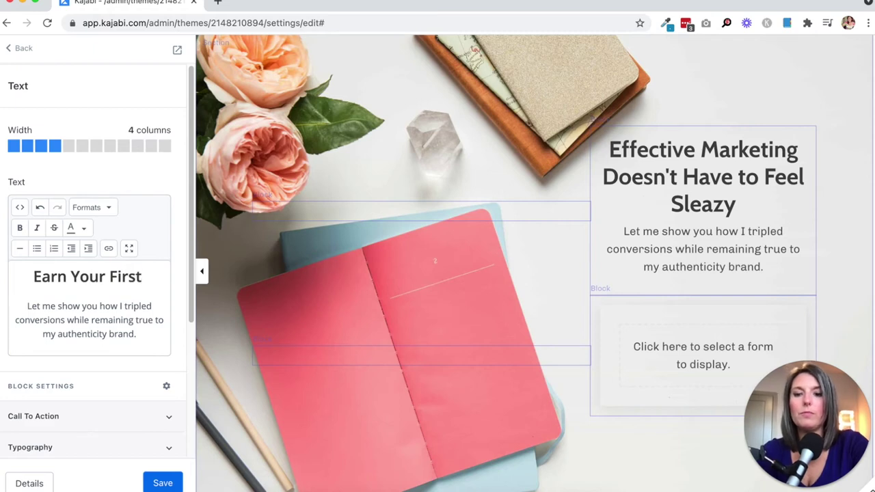
type(" $1k")
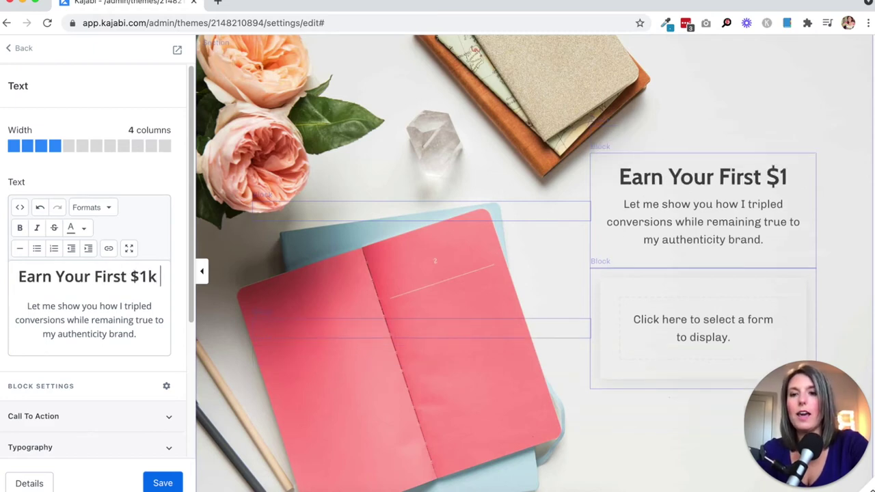
type(" in")
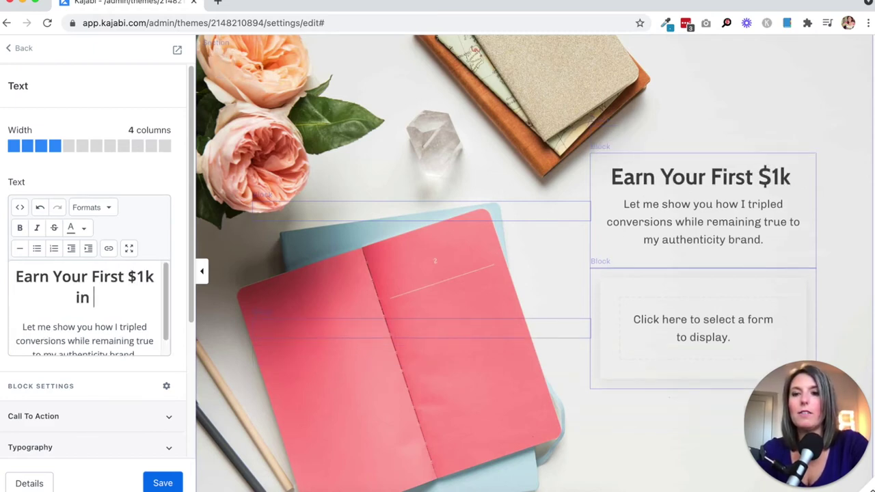
type(" FREE mo")
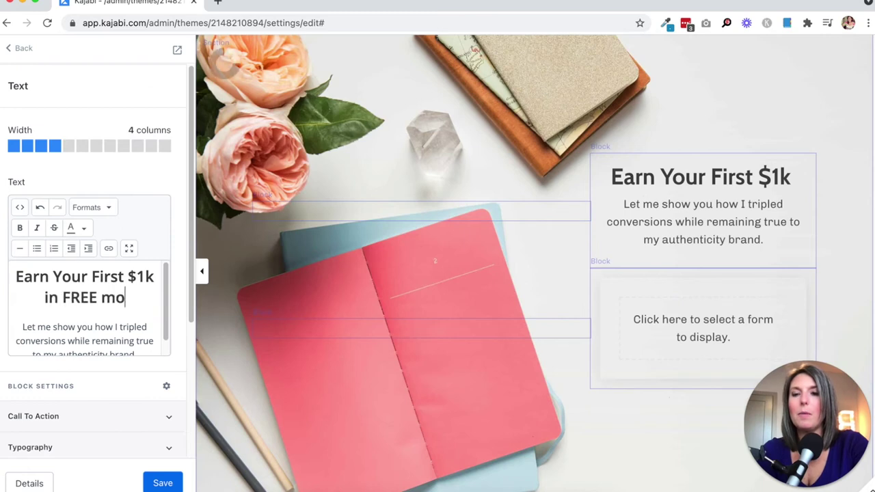
type("ney with Travel")
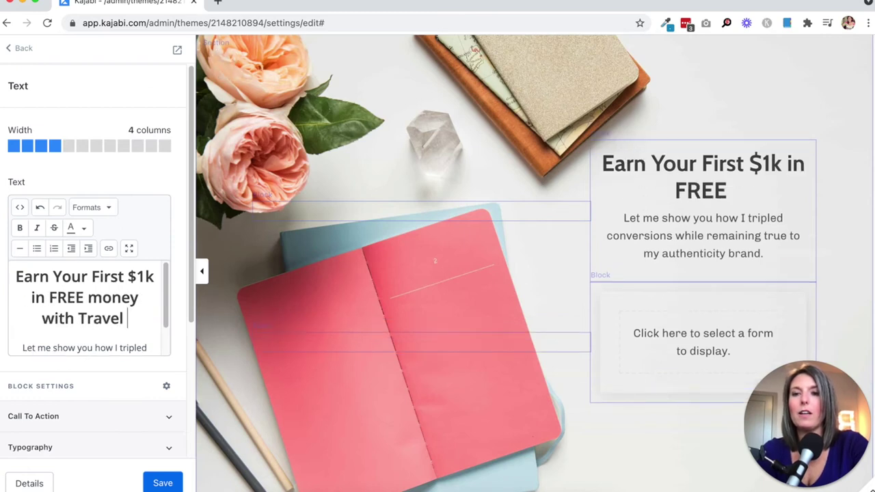
type(" Hacking")
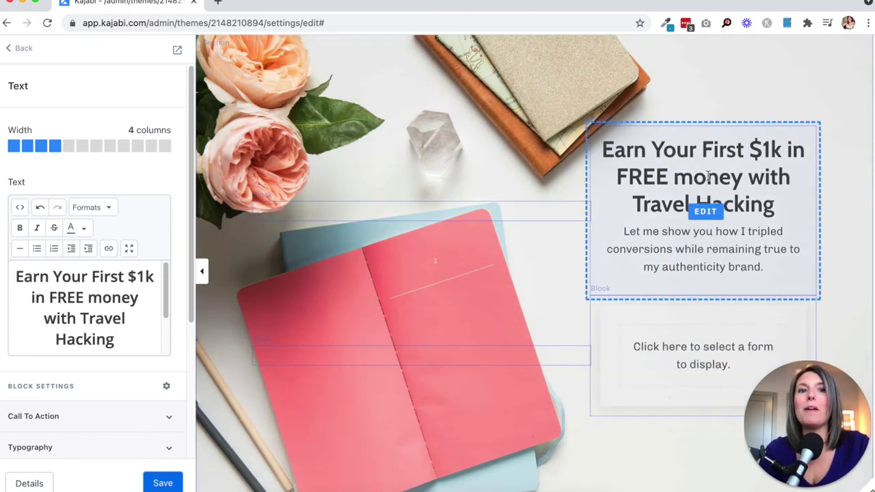
scroll(109, 309, "down", 2)
- Add the subheading 'Download my 5 step roadmap to earning your first $1,000 dollars with travel hacking' and save
left_click_drag(138, 340, 9, 314)
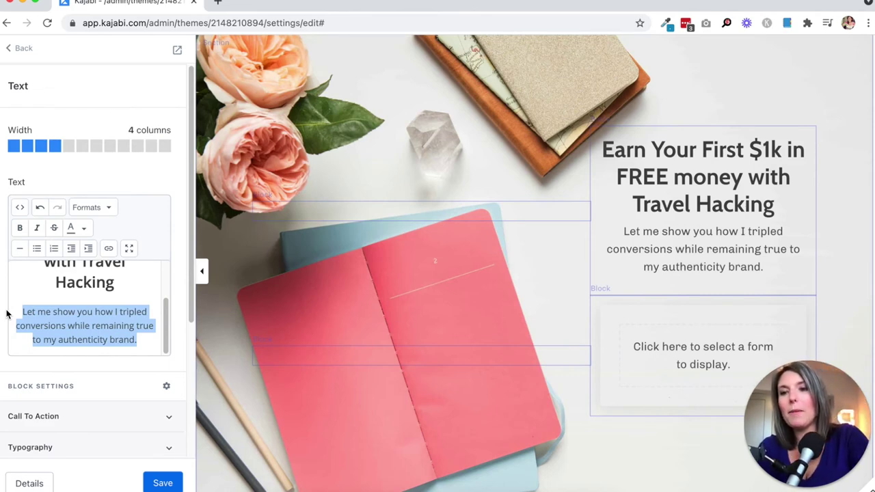
type("Download")
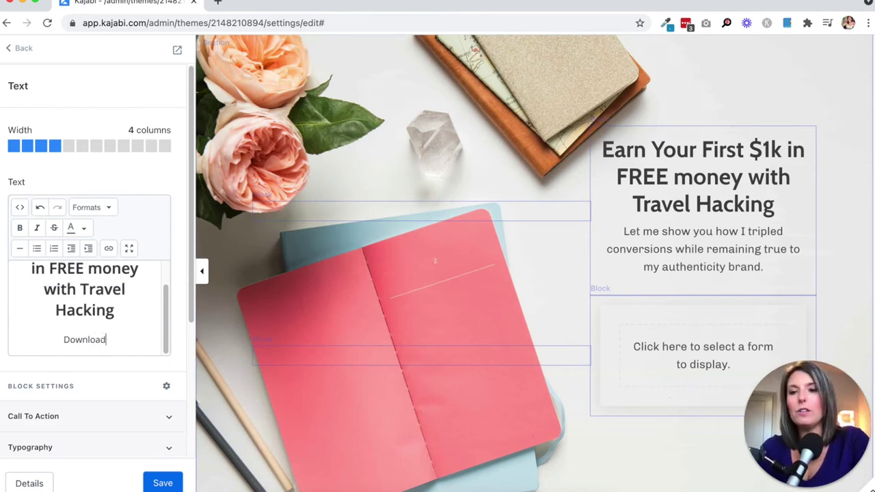
type(" my 5 st")
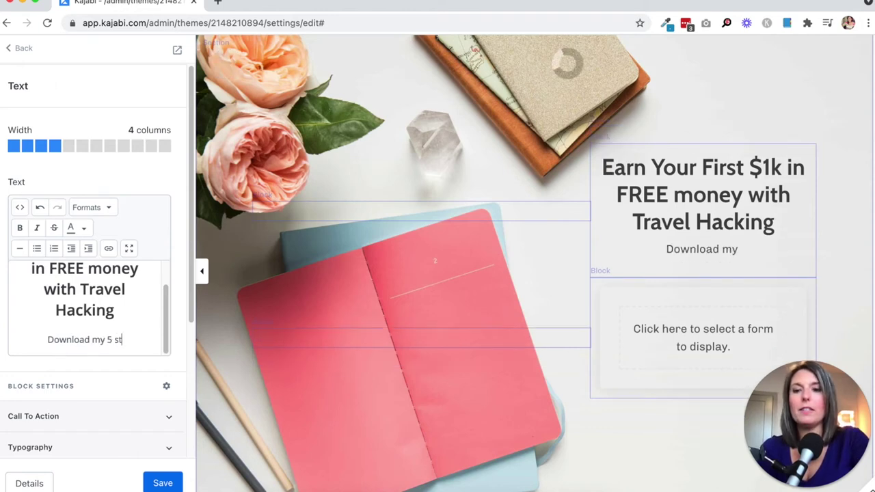
type("ep roadma")
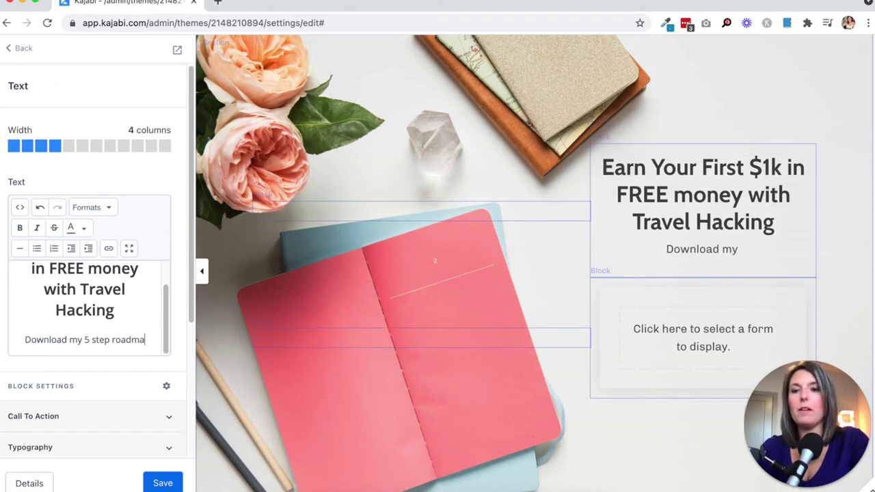
type("p to earning your first $1,000 ")
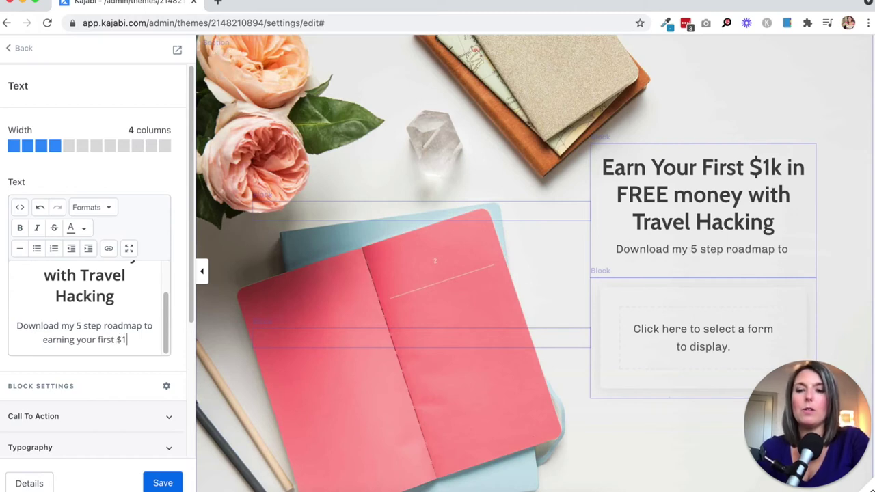
type("do")
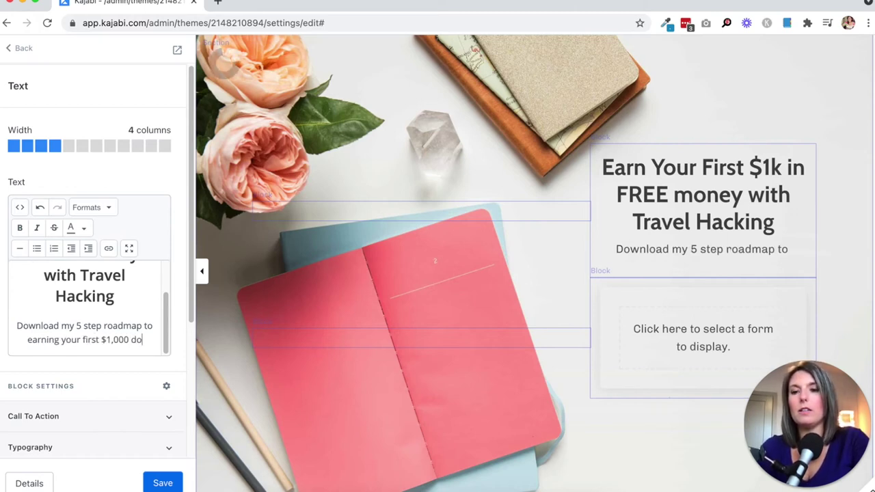
type("llars with travel hacking.")
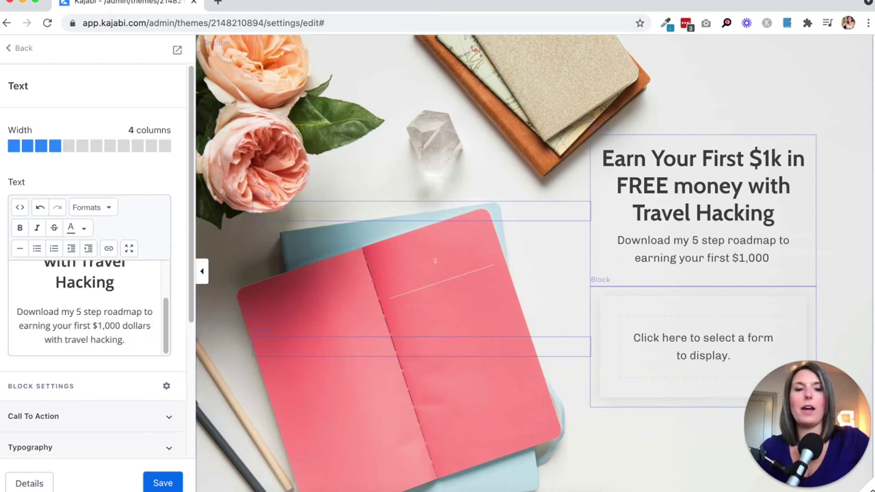
key("BackSpace")
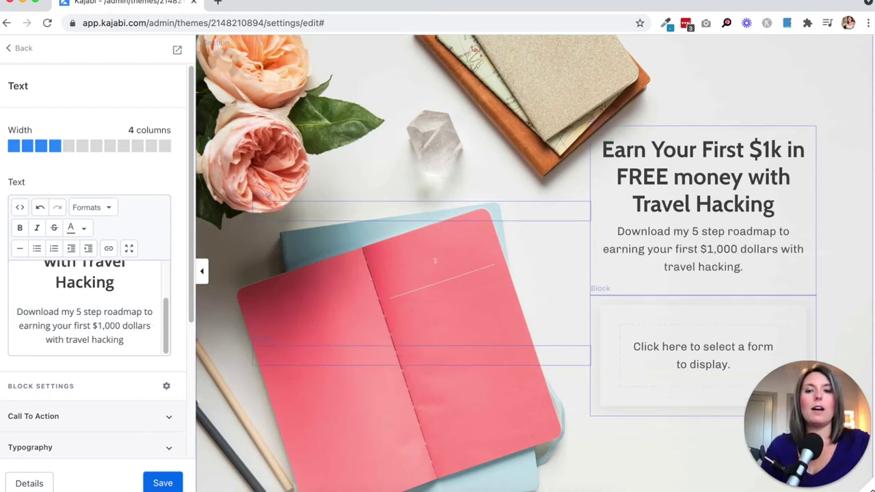
left_click(162, 483)
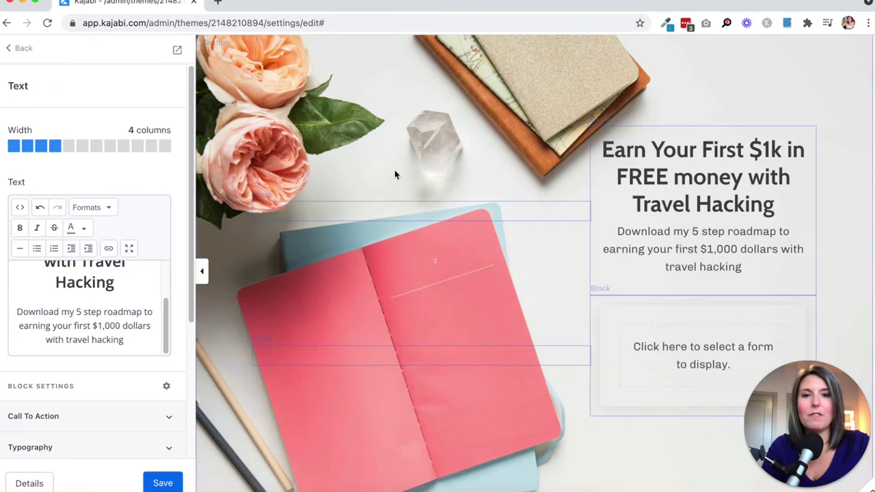
left_click(696, 354)
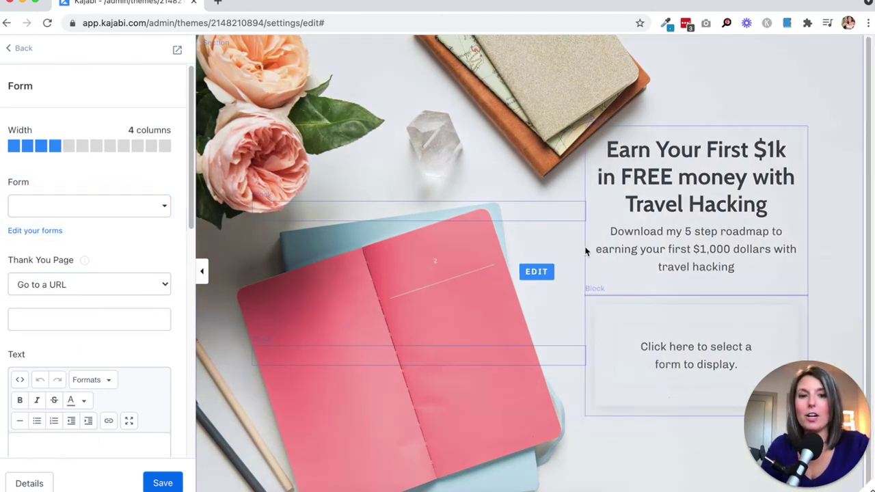
- Attach the '5 Steps $1k Travel Hacking' form to the hero form block
left_click(111, 205)
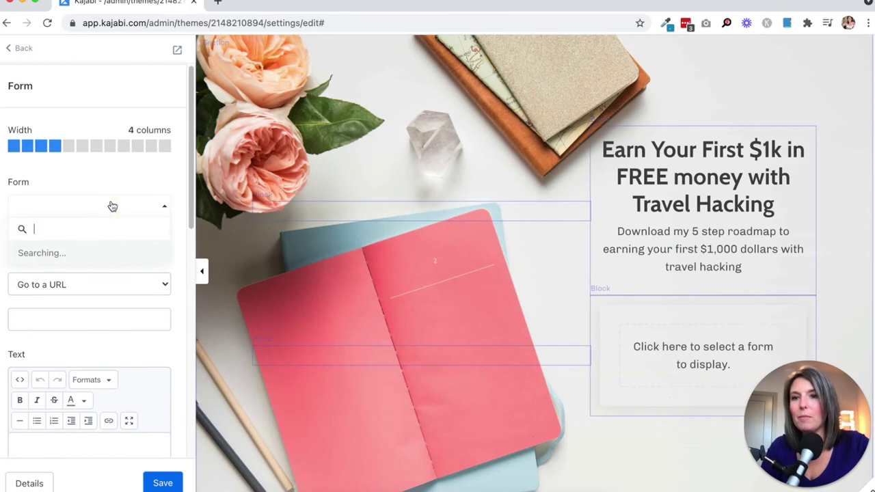
left_click(138, 172)
left_click(55, 210)
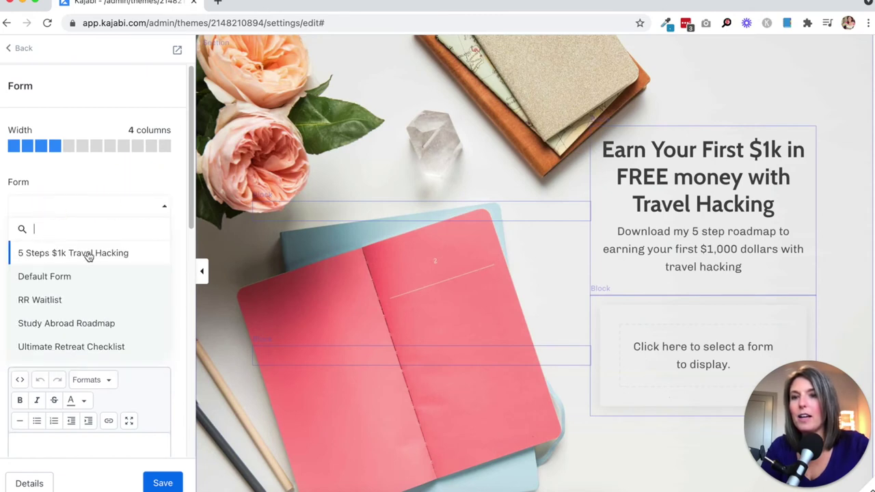
left_click(106, 253)
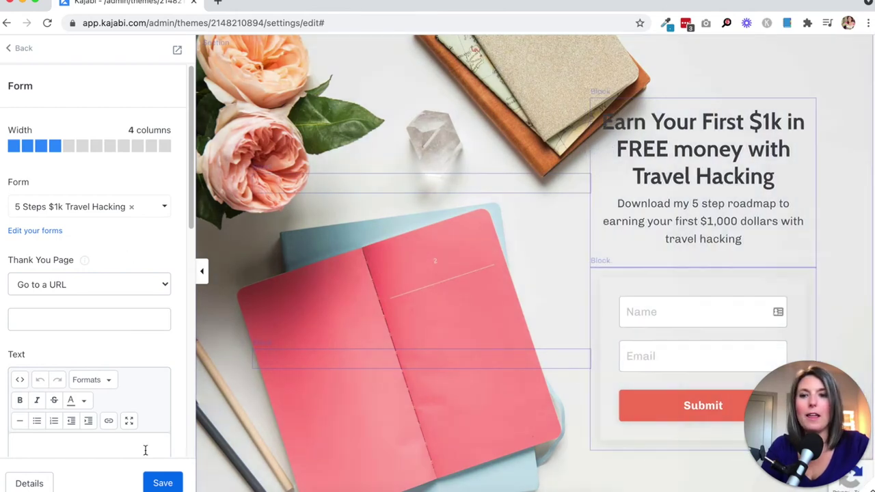
- Redirect signups to the Travel Hacking Thanks landing page and save the form settings
left_click(59, 287)
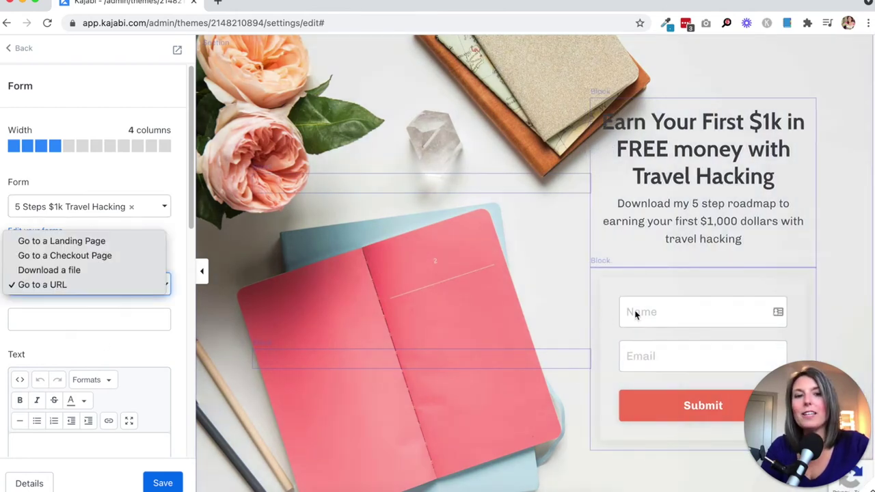
left_click(173, 342)
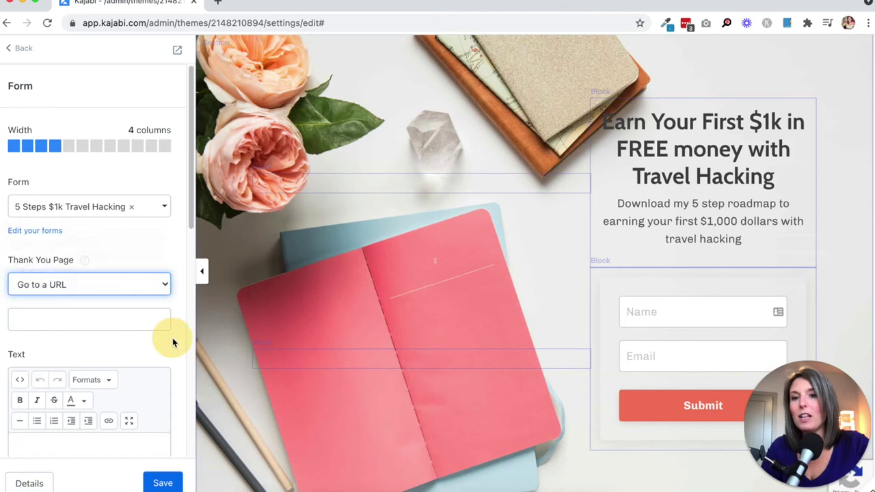
left_click(39, 292)
left_click(88, 244)
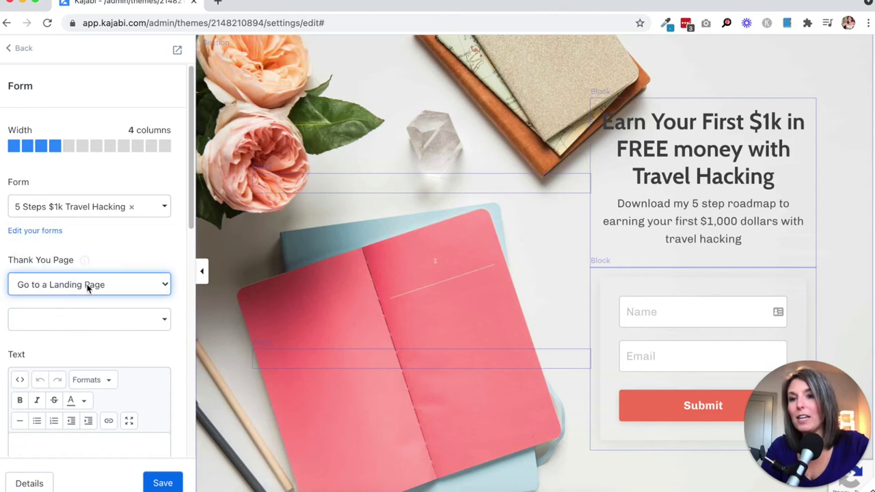
left_click(92, 320)
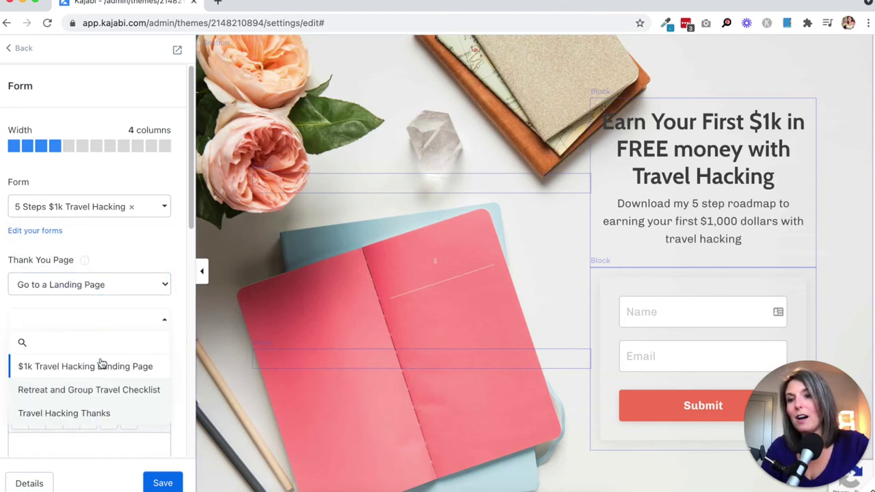
left_click(69, 413)
left_click(168, 481)
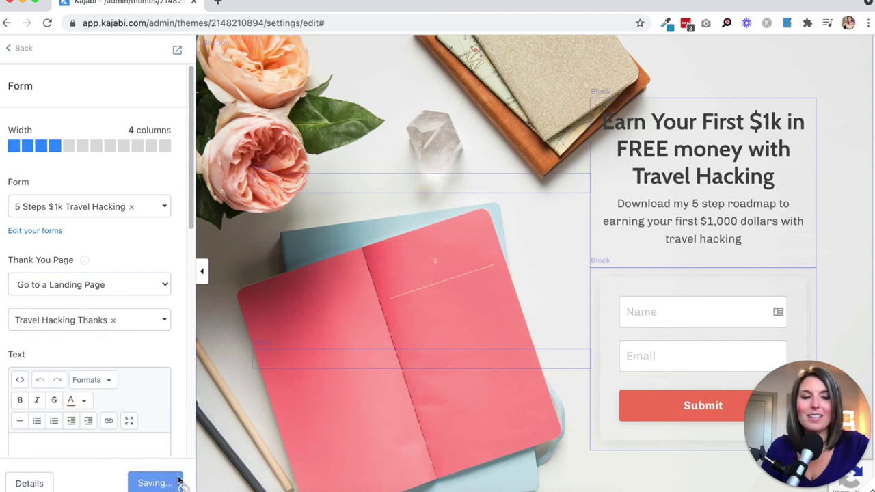
left_click(201, 271)
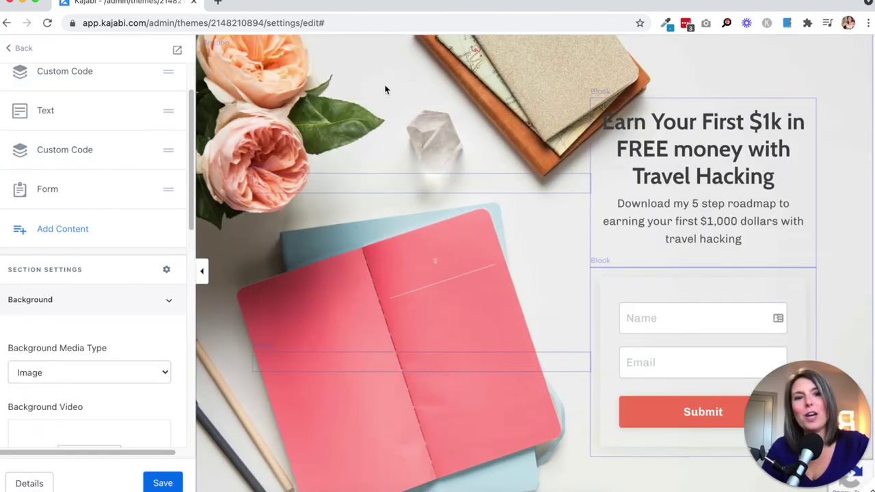
- Upload Japan-unsplash-fuji.jpg as the section background image and save the page
scroll(59, 322, "down", 5)
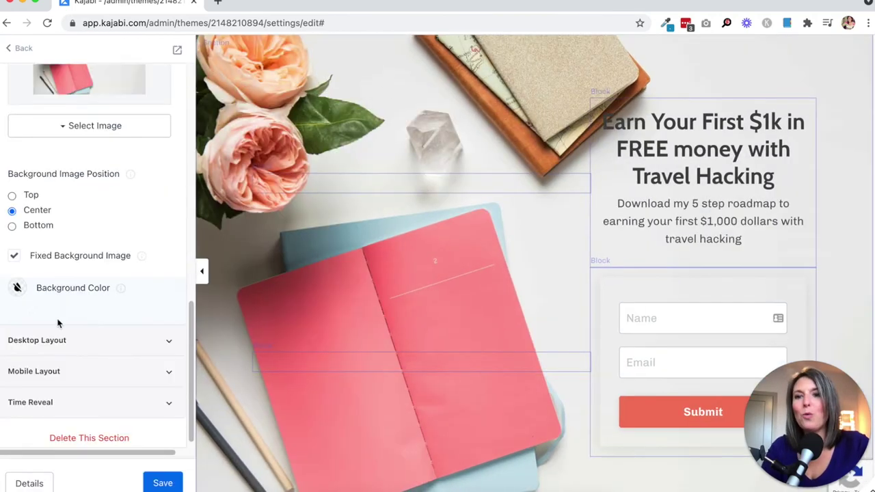
left_click(74, 140)
left_click(54, 164)
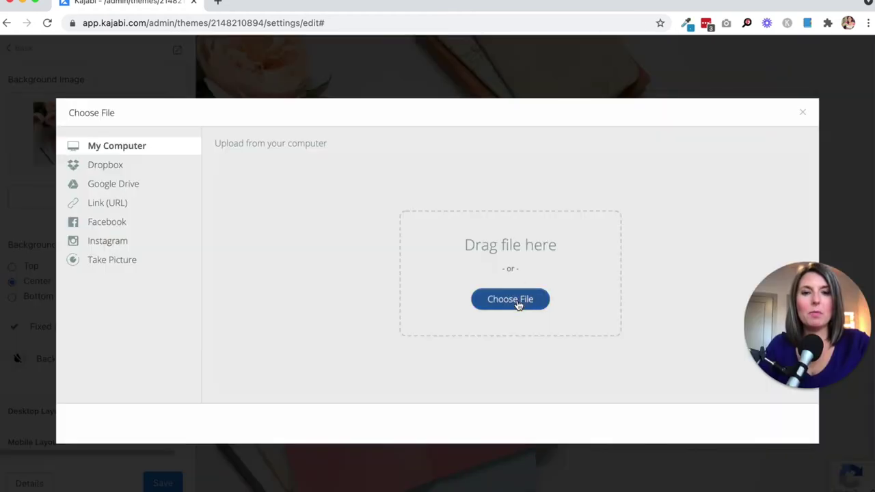
left_click(518, 305)
left_click(248, 182)
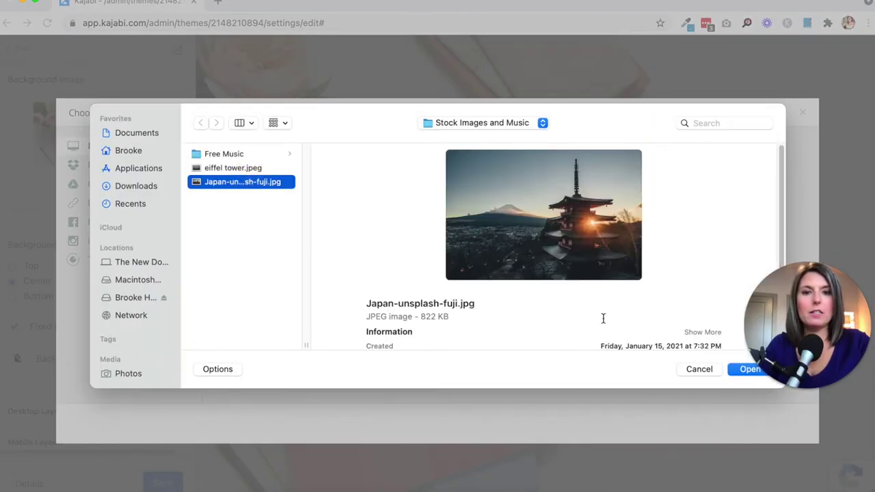
left_click(748, 369)
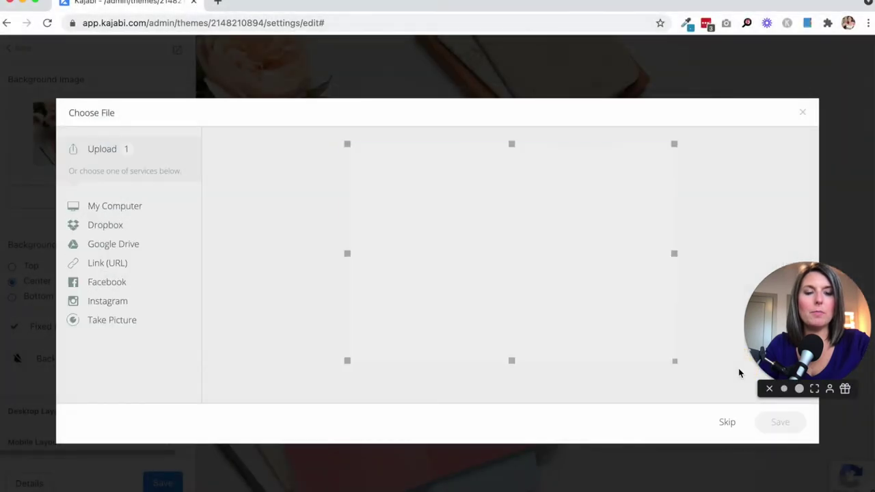
left_click(780, 422)
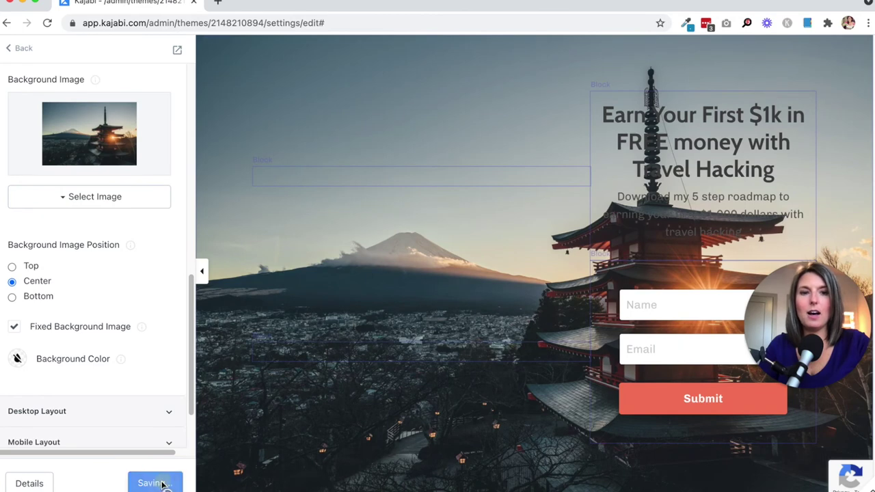
left_click(162, 482)
left_click(436, 123)
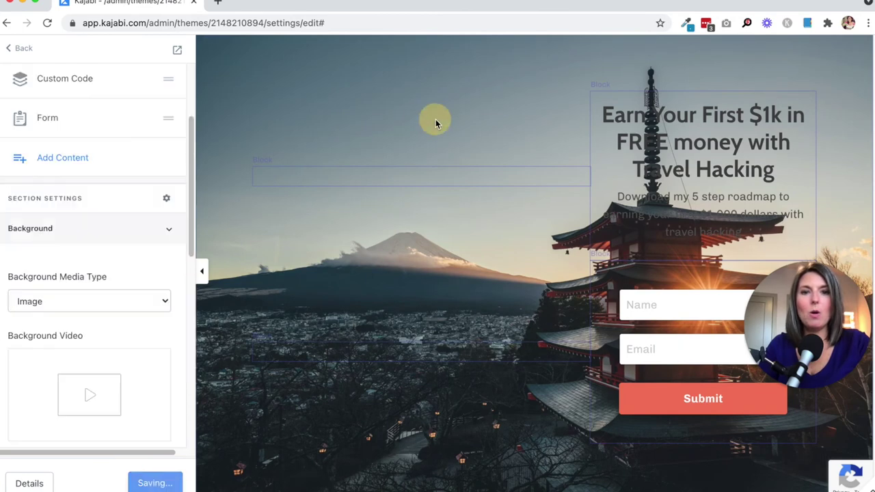
- Give the headline text block a white background and save
left_click(598, 98)
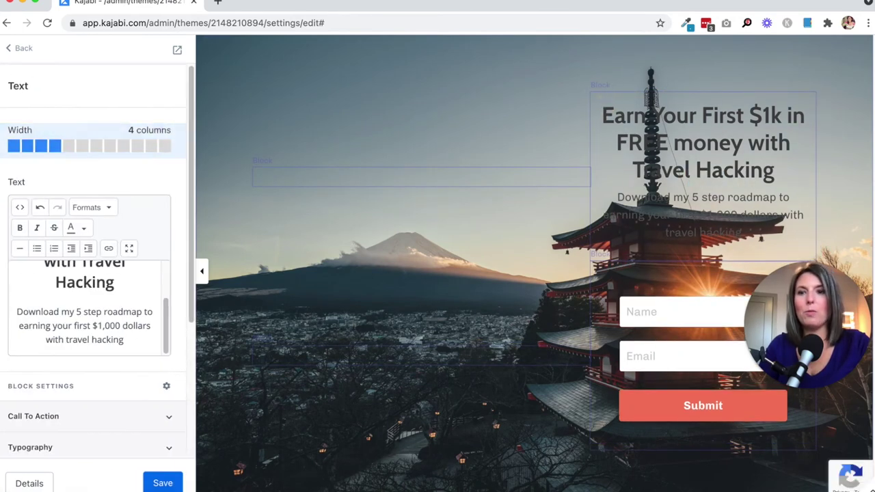
scroll(128, 414, "down", 3)
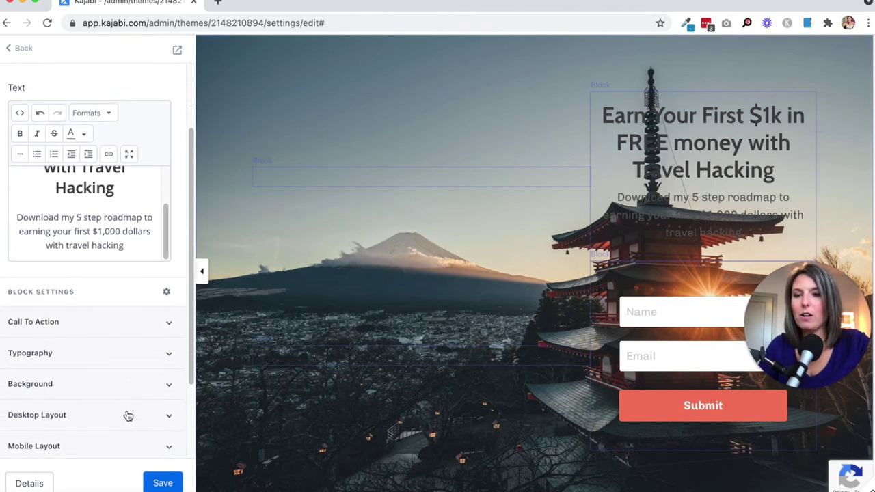
left_click(108, 372)
scroll(139, 425, "down", 2)
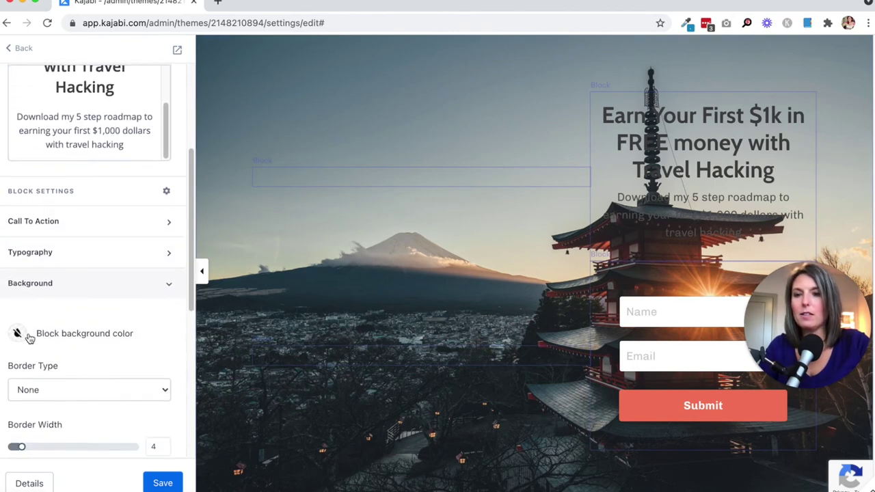
left_click(17, 333)
left_click(27, 437)
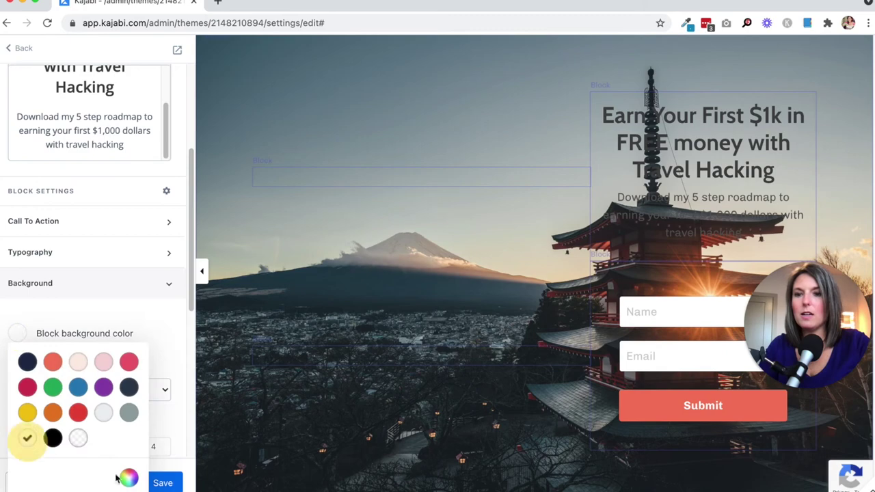
left_click(161, 482)
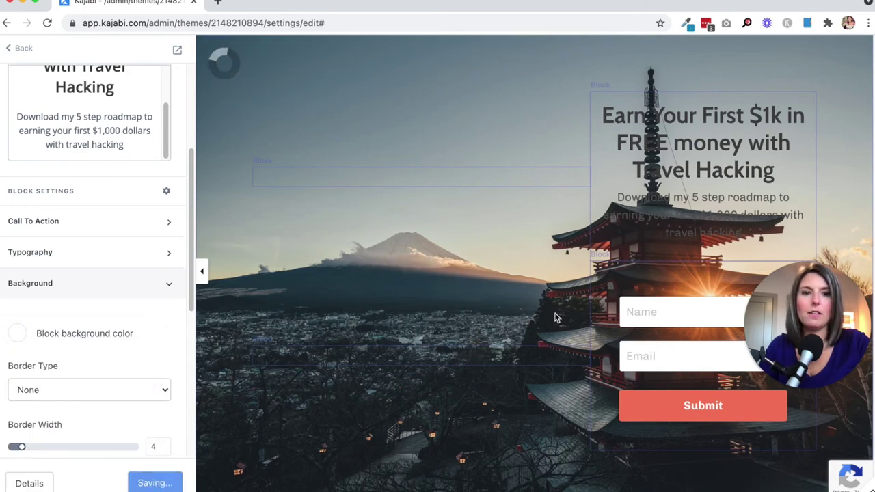
- Set the Name/Email form block's background to white and save the page
left_click(608, 351)
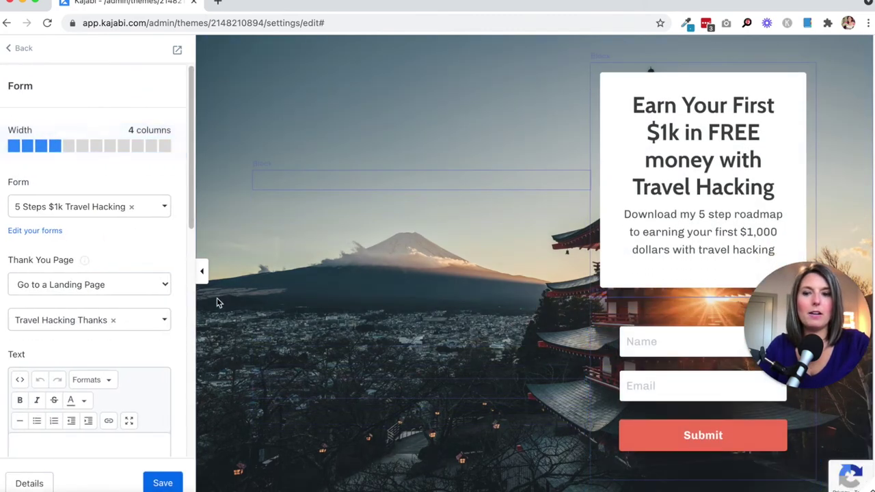
scroll(55, 328, "down", 4)
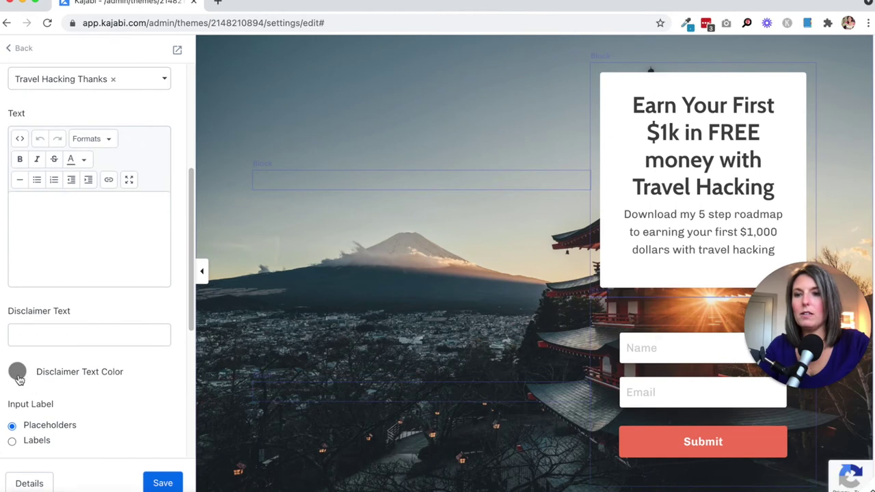
scroll(117, 429, "down", 5)
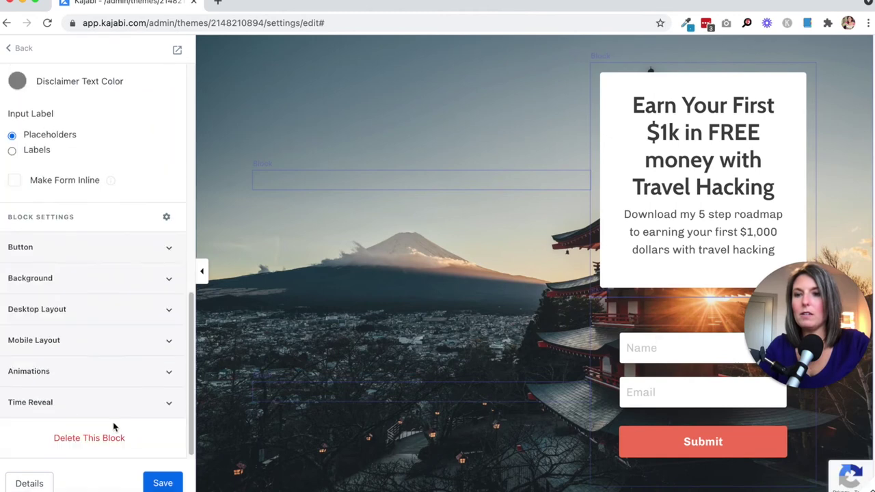
left_click(53, 280)
left_click(17, 328)
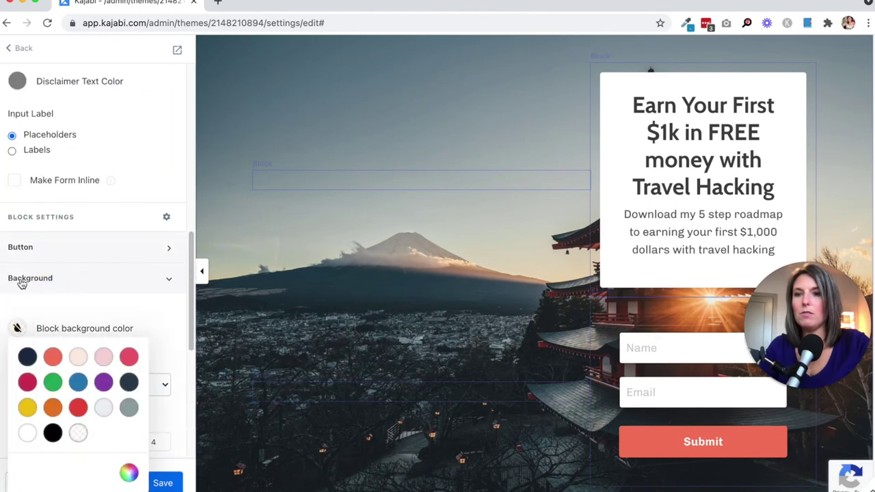
left_click(31, 441)
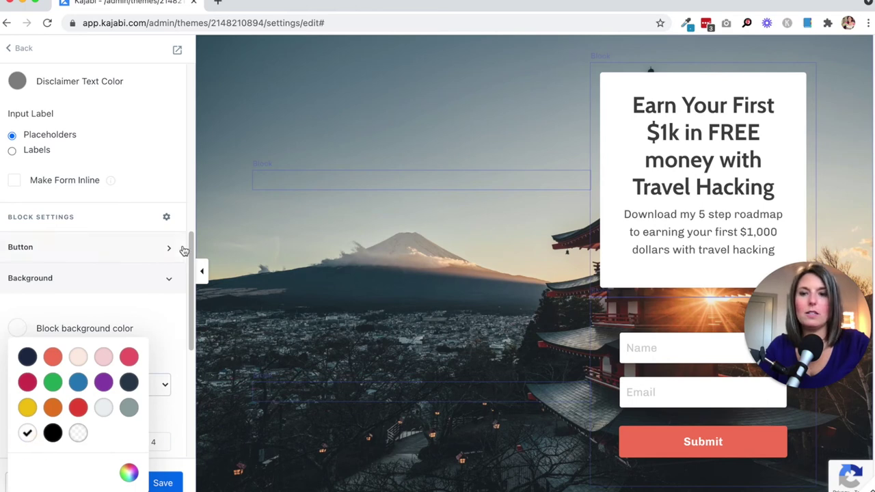
left_click(174, 332)
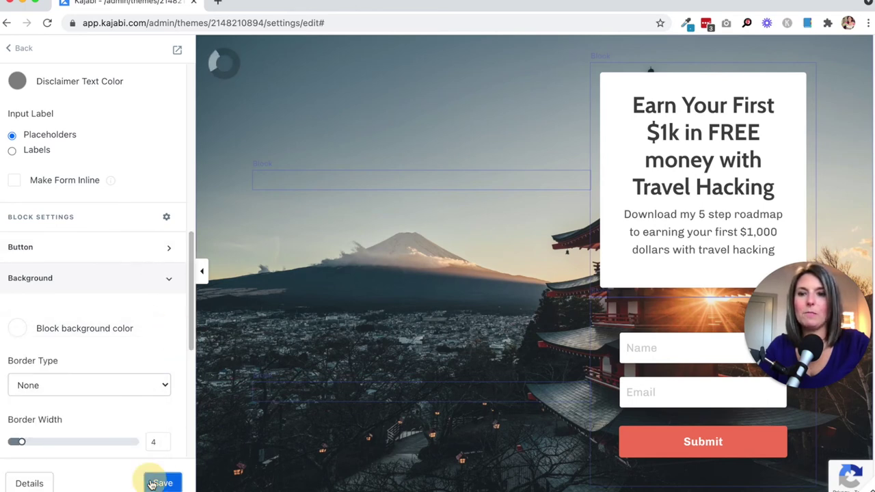
left_click(153, 483)
- Tick Make Flush on the form block
left_click(598, 311)
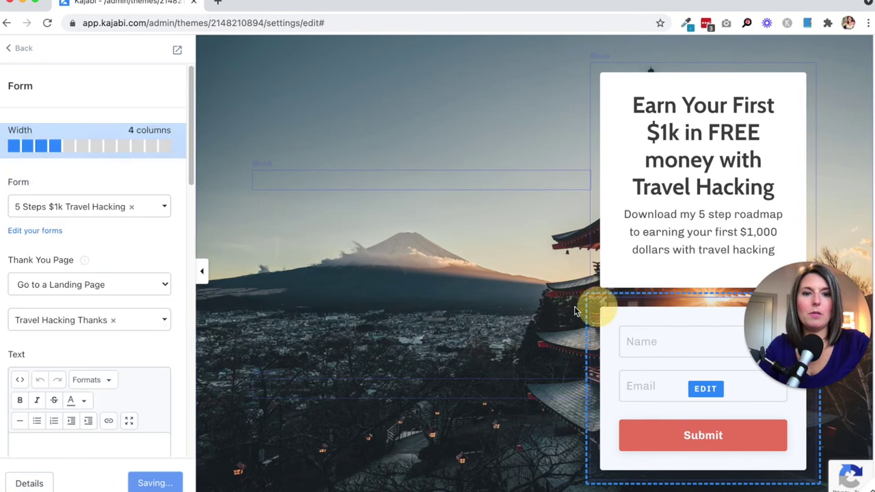
scroll(127, 358, "down", 10)
scroll(128, 360, "down", 5)
scroll(121, 353, "down", 2)
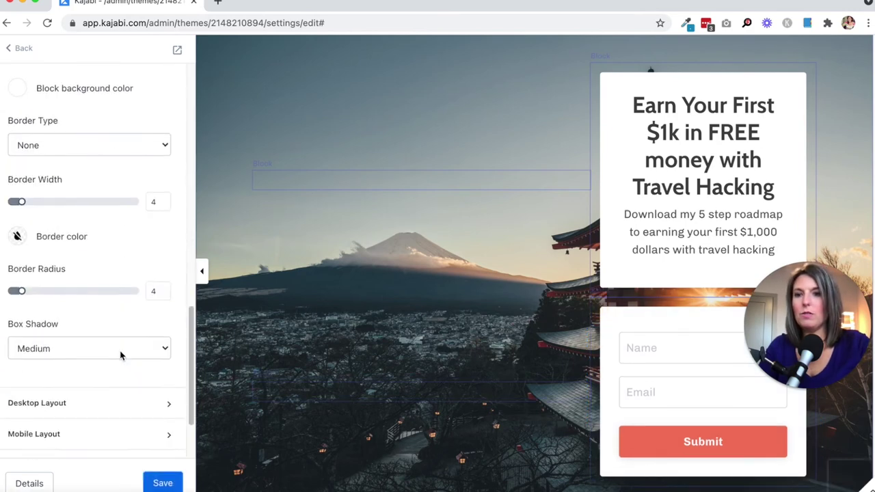
scroll(119, 328, "down", 5)
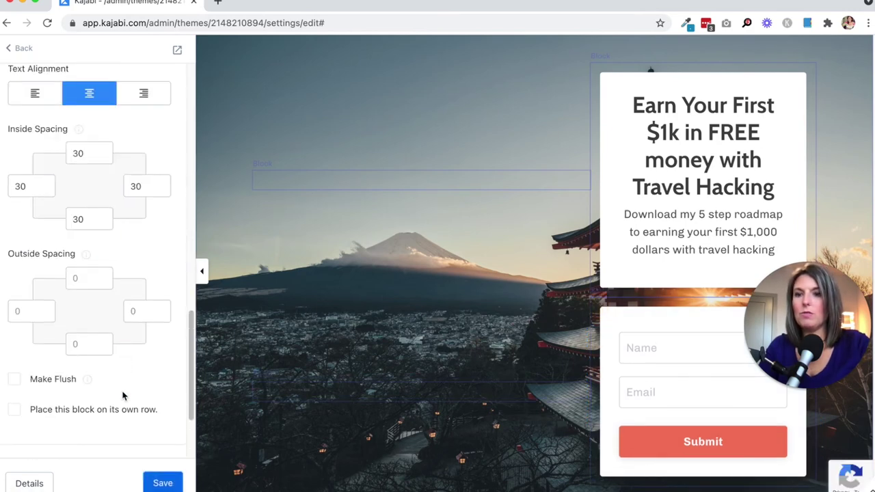
left_click(41, 380)
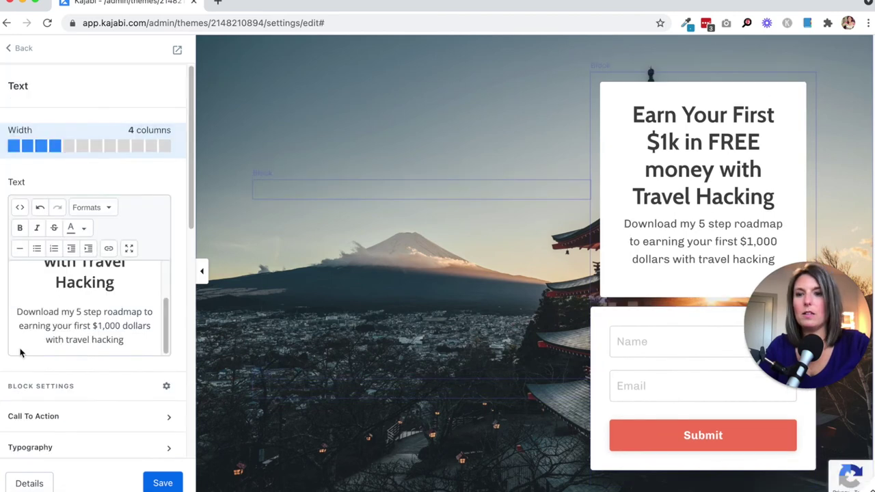
- Tick Make Flush in the text block's Desktop Layout too and save
scroll(103, 369, "down", 10)
left_click(68, 311)
scroll(74, 318, "down", 5)
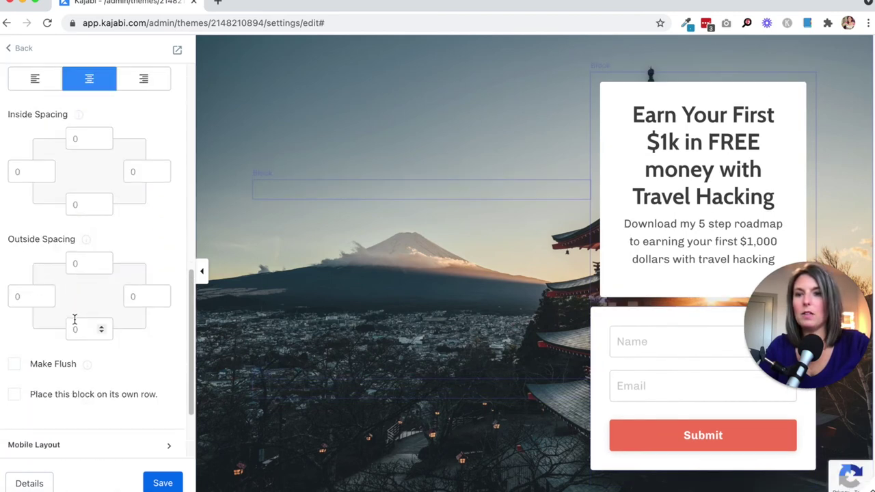
left_click(62, 364)
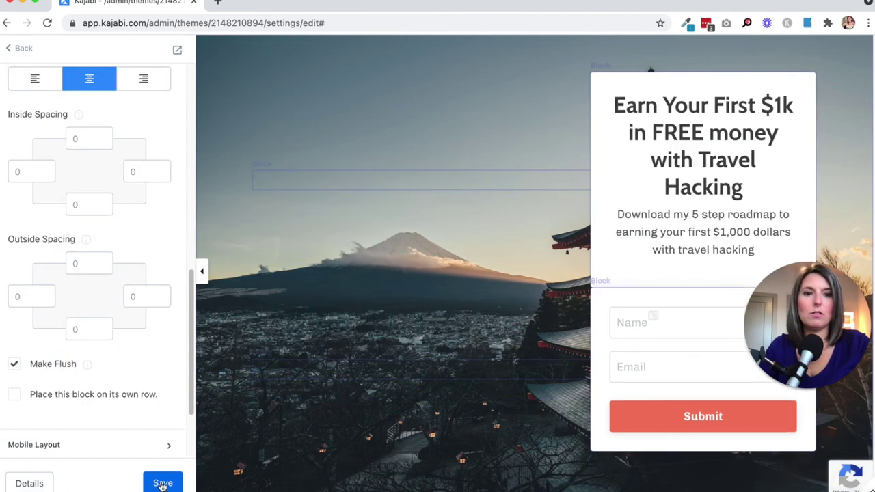
left_click(163, 482)
left_click(202, 270)
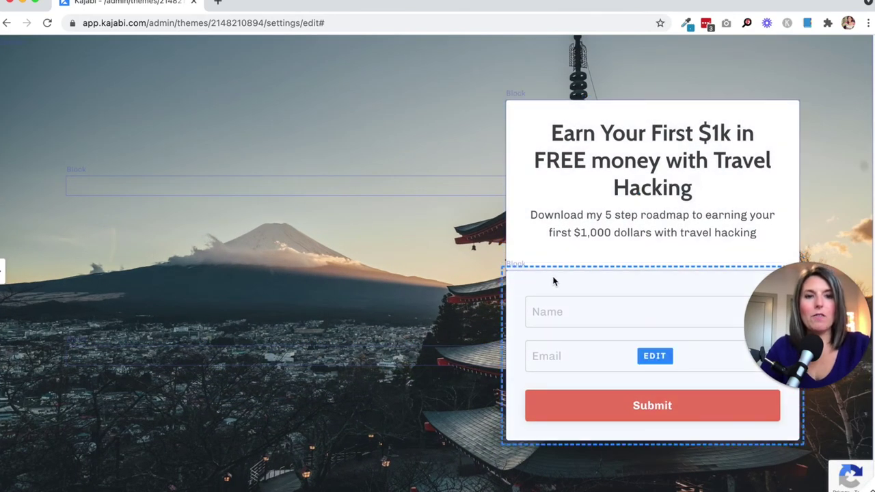
mouse_move(286, 185)
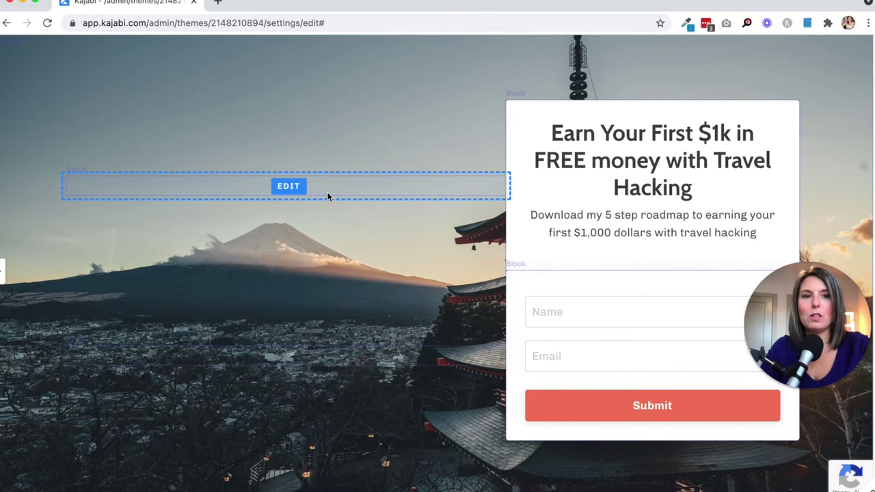
- Reorder the Form & Text section: Text block on top, Form block directly beneath it
left_click(326, 197)
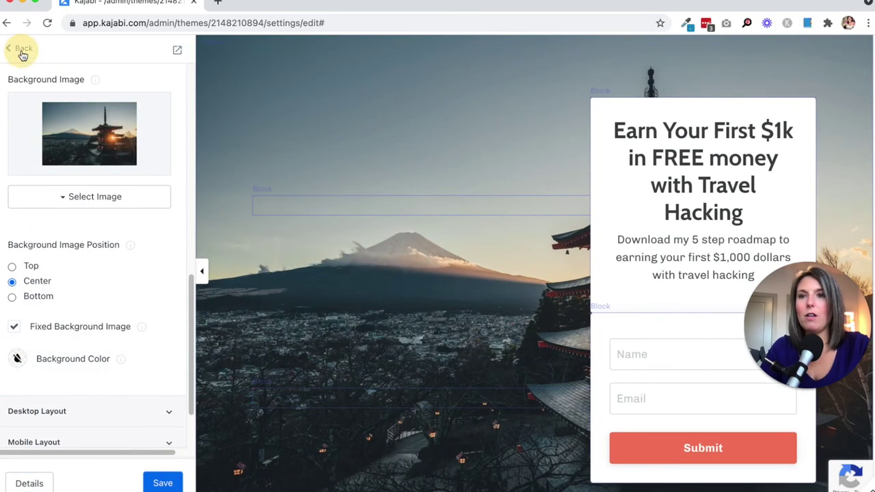
left_click(22, 54)
left_click(41, 197)
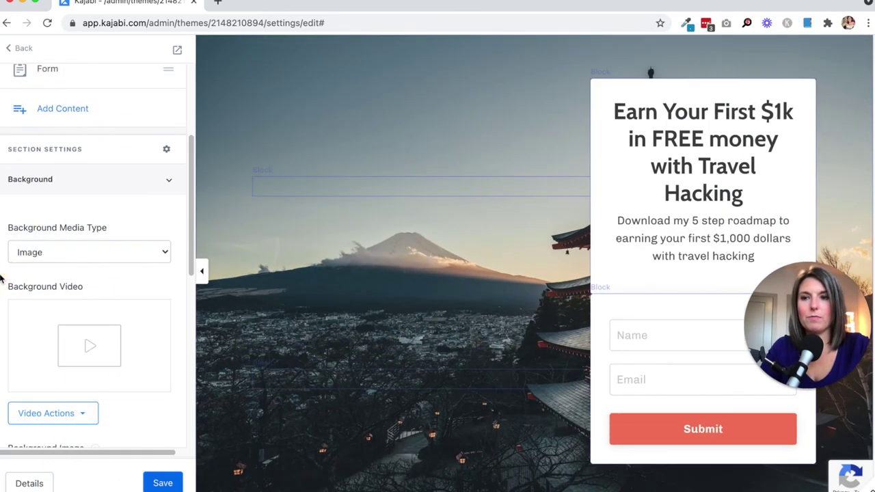
scroll(43, 248, "up", 3)
scroll(45, 250, "up", 2)
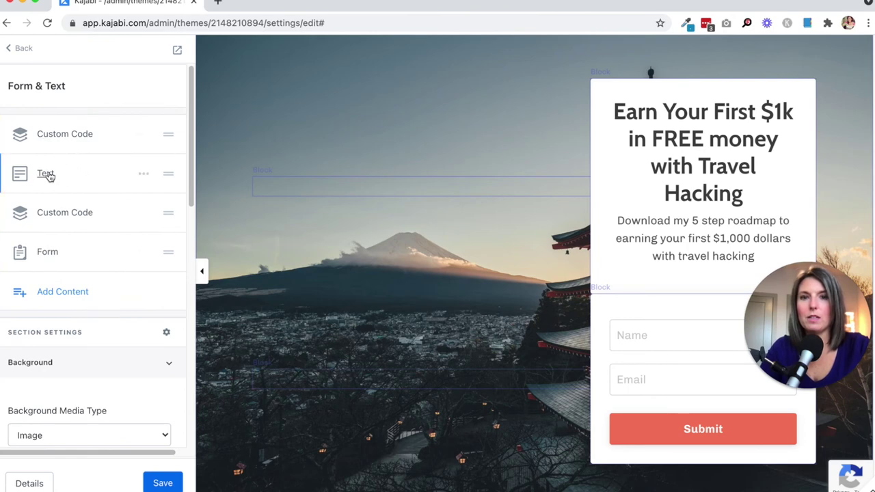
left_click_drag(48, 175, 49, 133)
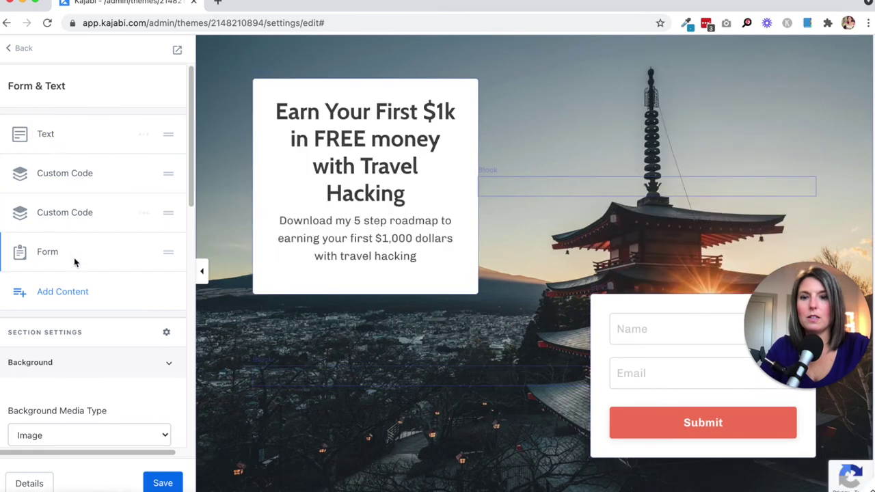
mouse_move(62, 252)
left_click_drag(169, 253, 169, 205)
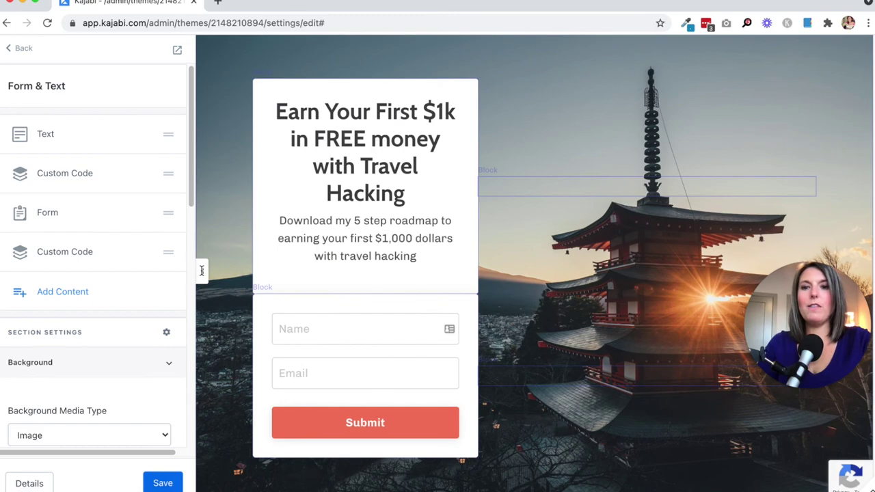
left_click(202, 271)
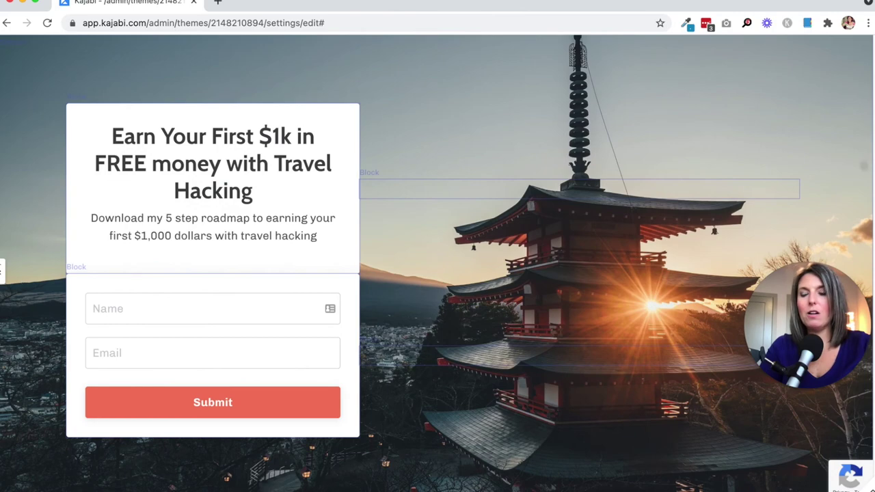
left_click(2, 270)
- Save the new card layout and open the page preview in a new tab
left_click(166, 488)
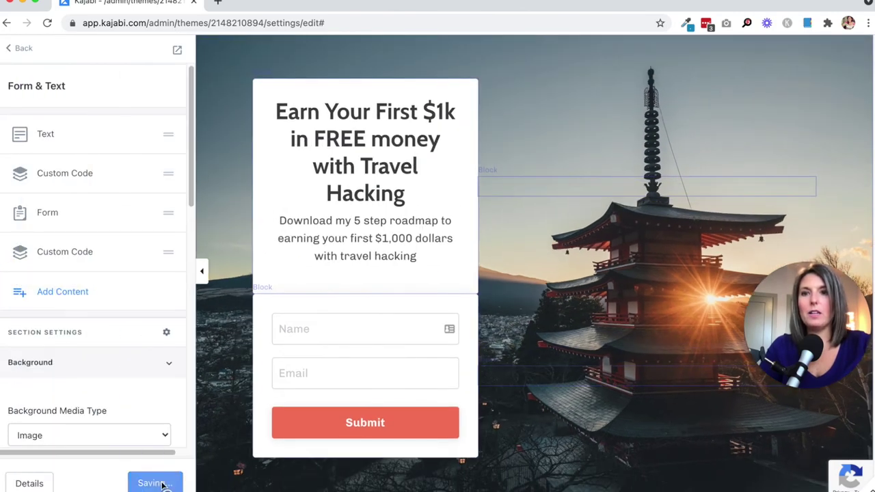
right_click(178, 51)
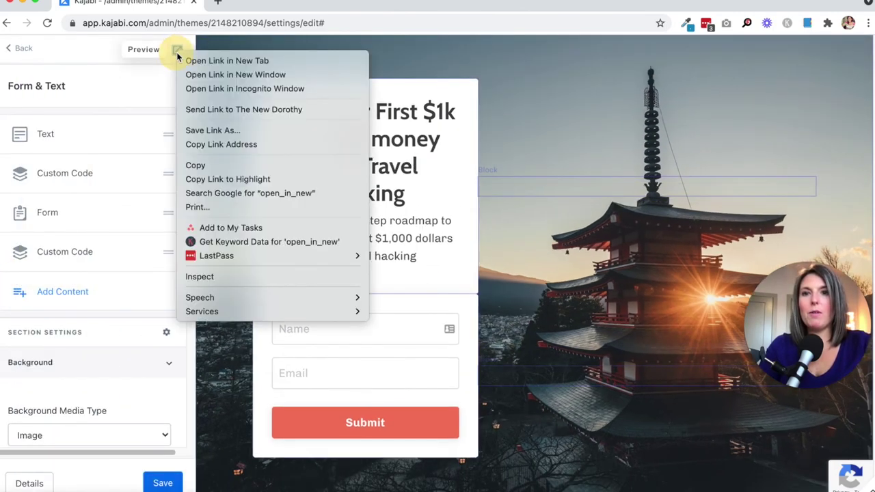
left_click(222, 60)
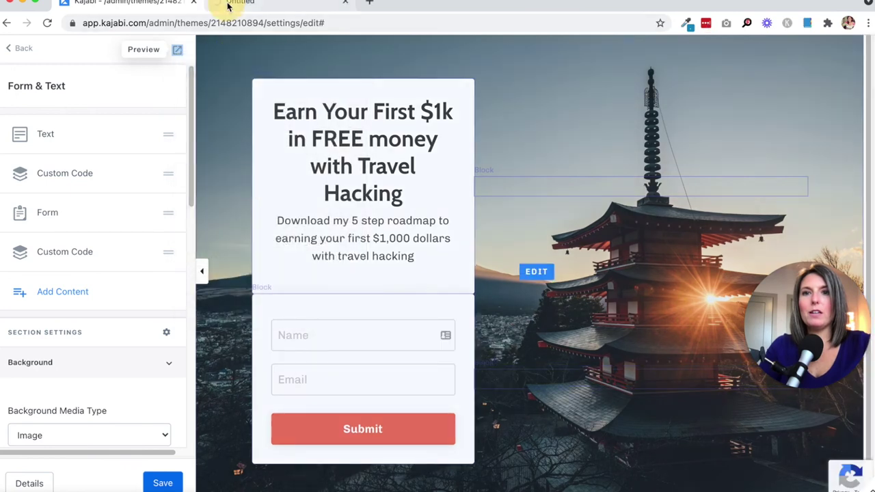
- Check the live preview's Name field, then return to the admin editor
left_click(229, 4)
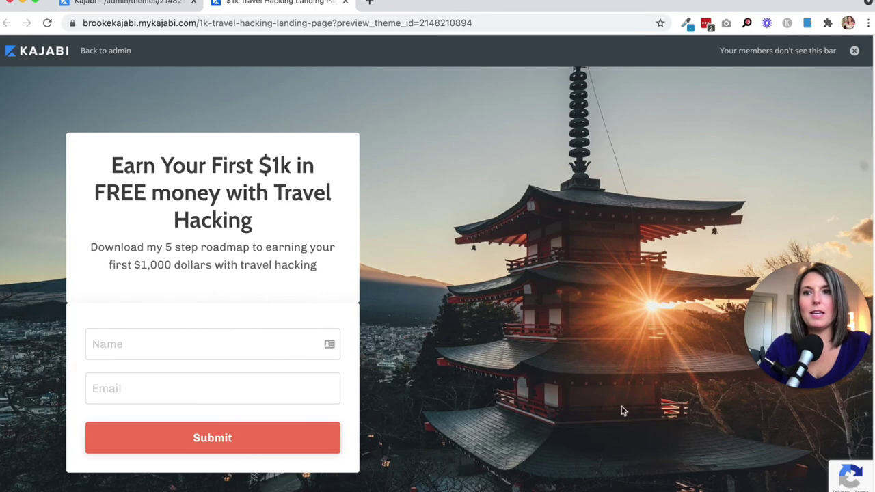
left_click(171, 344)
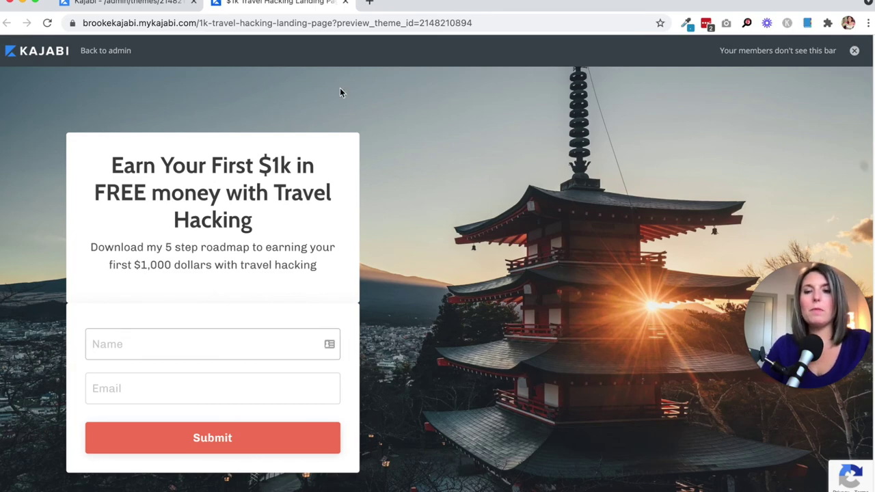
left_click(149, 3)
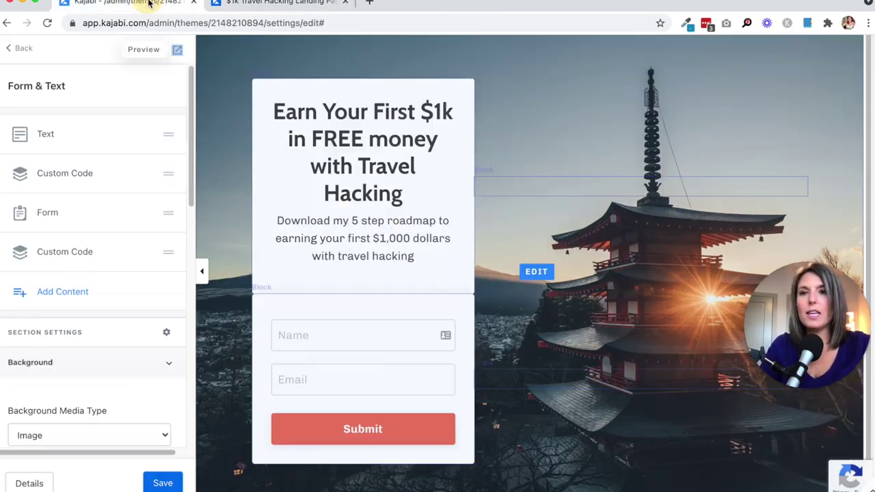
left_click(29, 483)
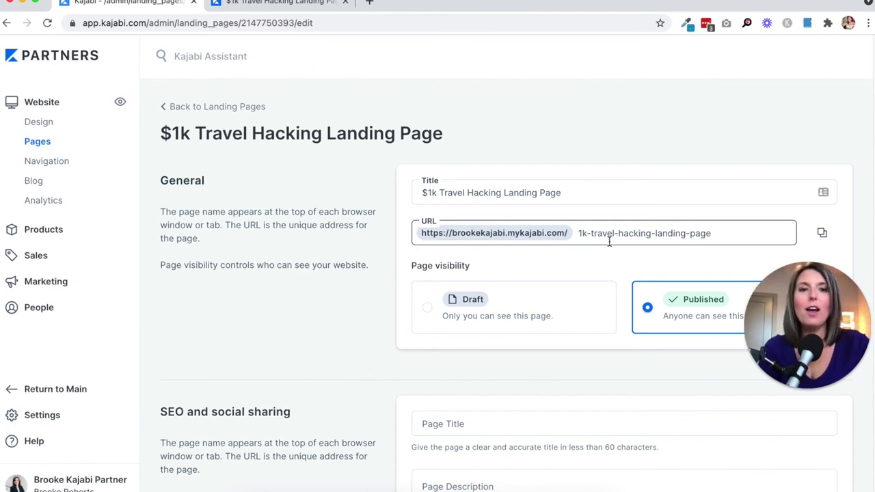
- Shorten the landing page's long URL slug by selecting and retyping its words
triple_click(445, 193)
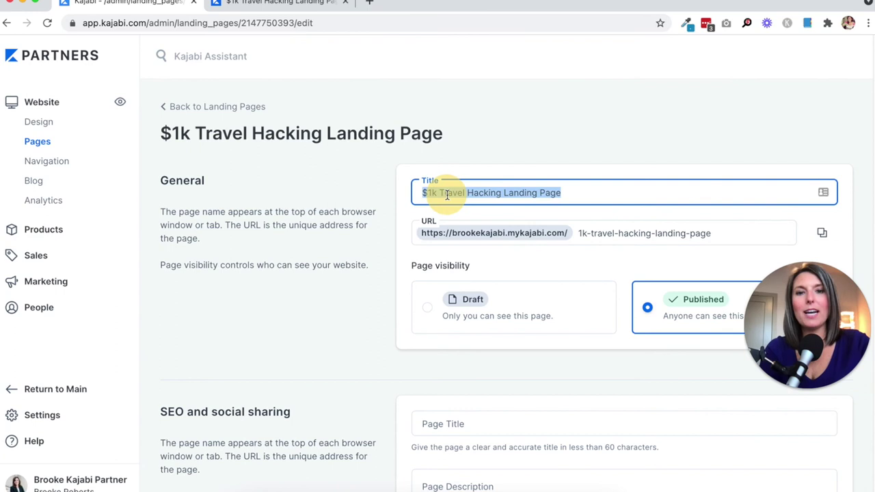
left_click(741, 238)
triple_click(738, 237)
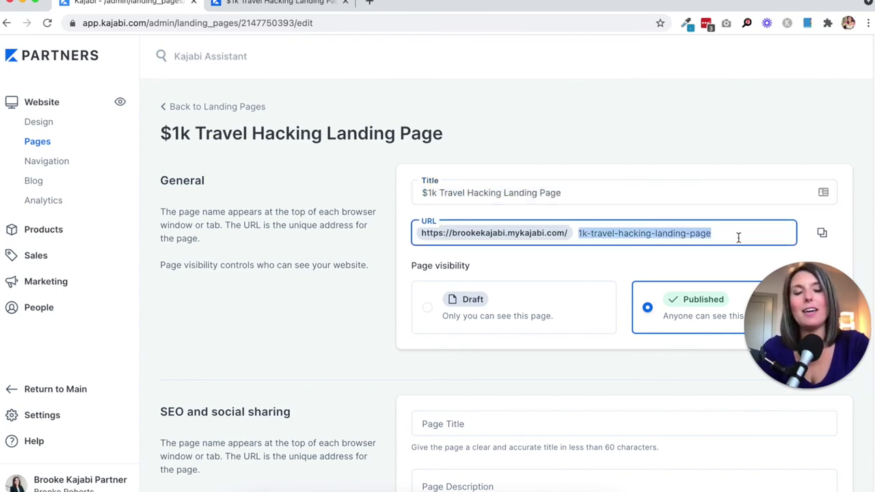
type("ha")
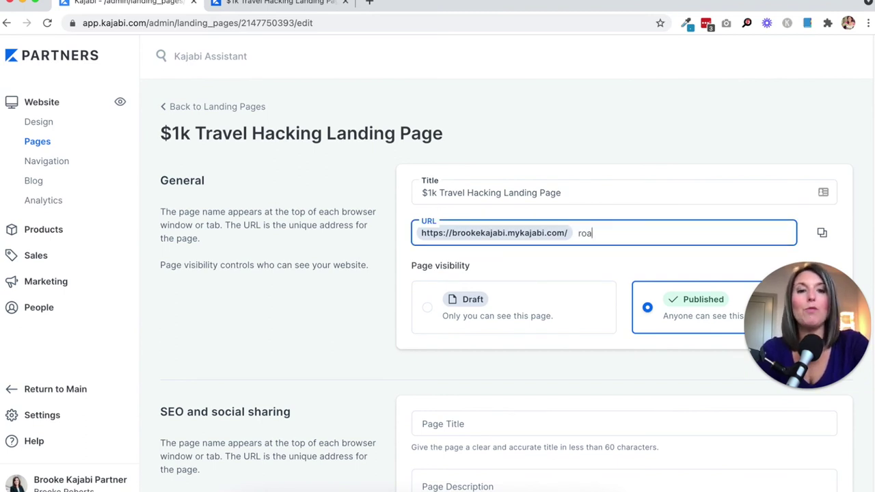
double_click(670, 240)
type("webinar")
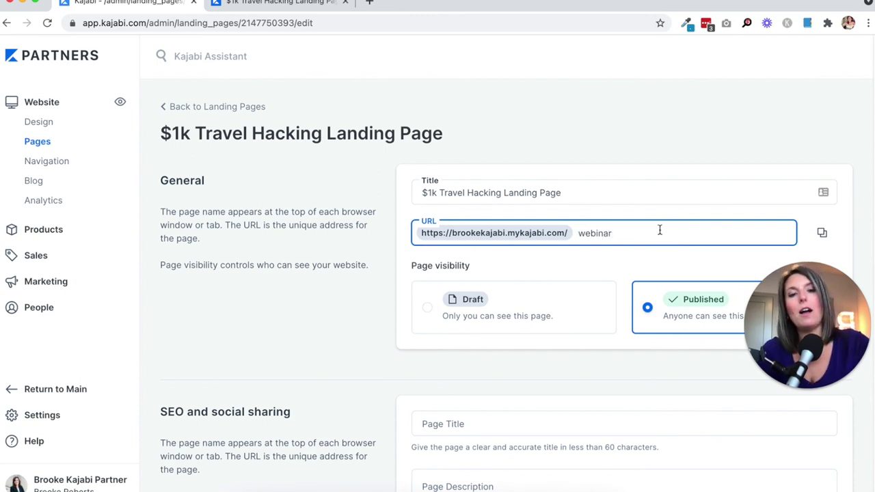
double_click(646, 231)
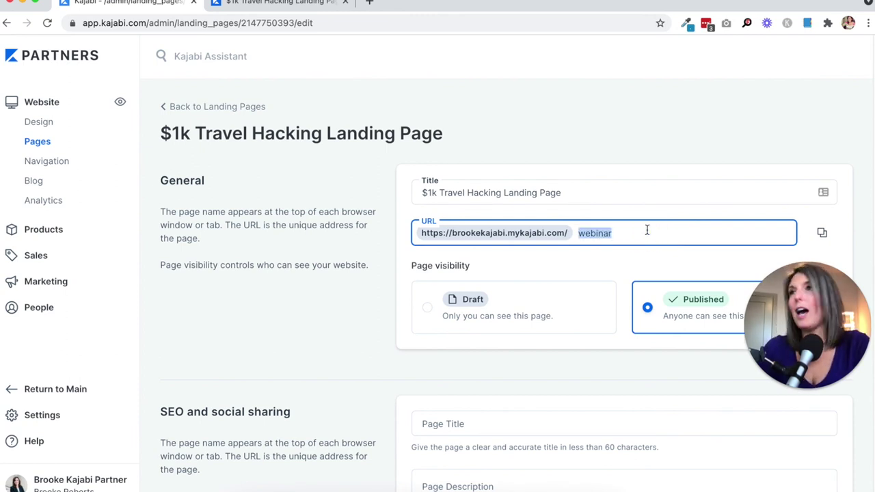